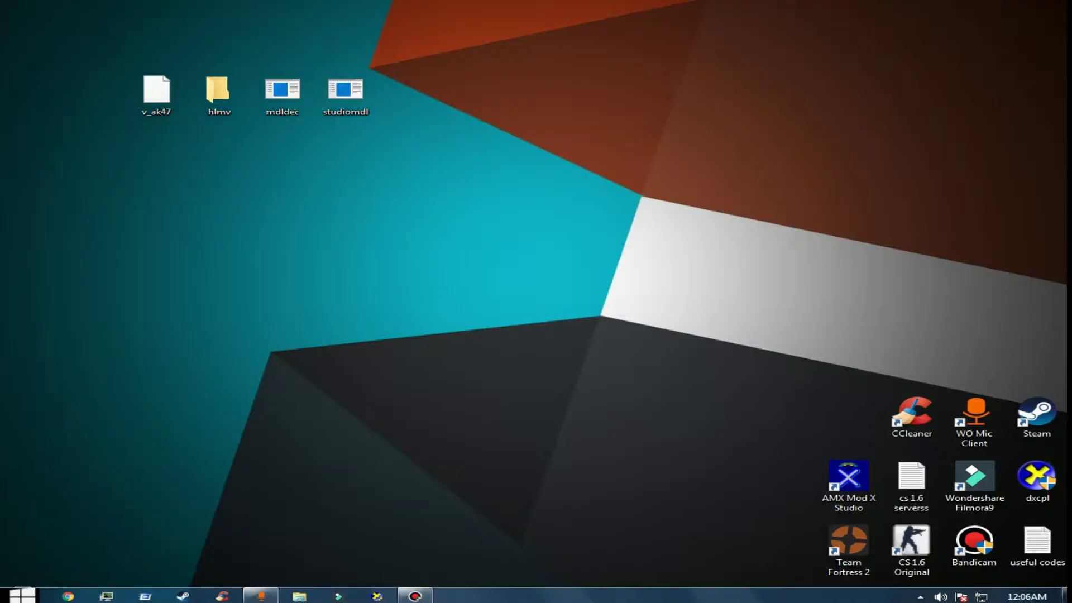
Open the hlmv folder, load the v_ak47 model into the hlmv viewer and show its weapon origin view
drag(491, 196, 364, 139)
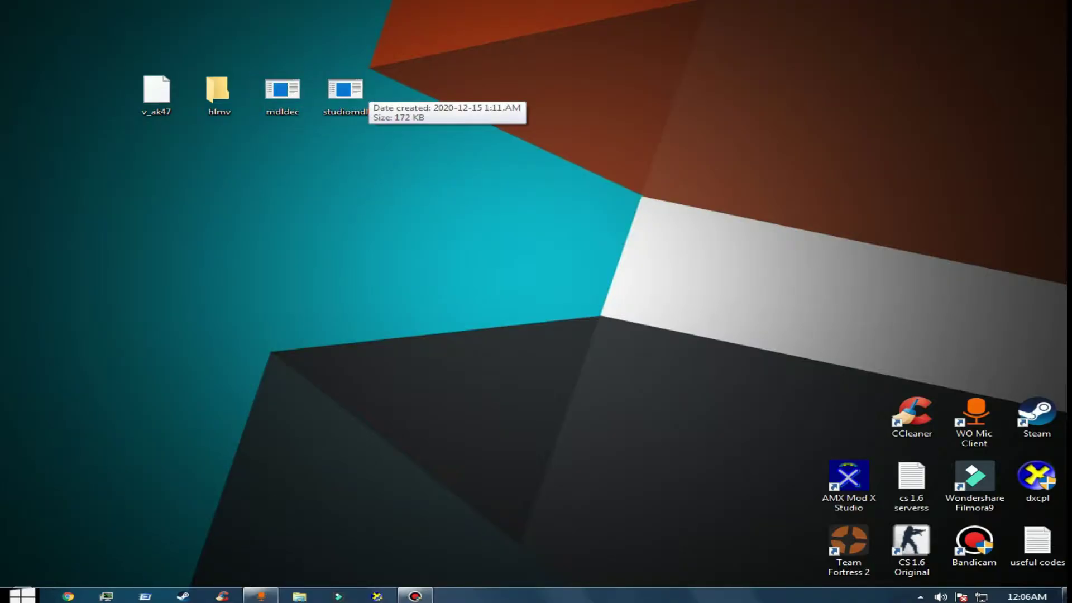
click(217, 97)
double_click(217, 96)
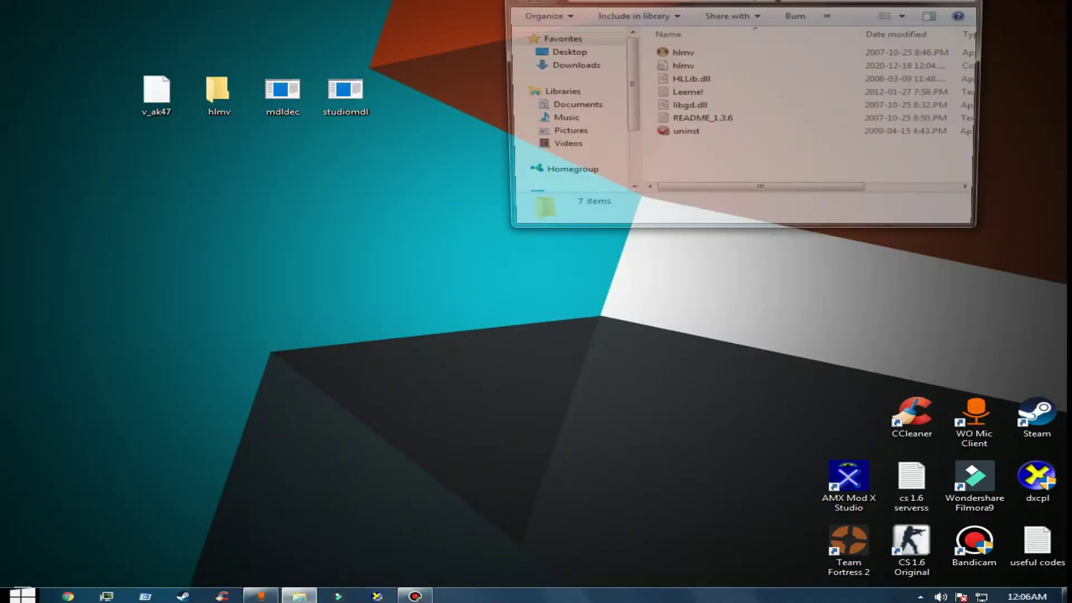
click(681, 52)
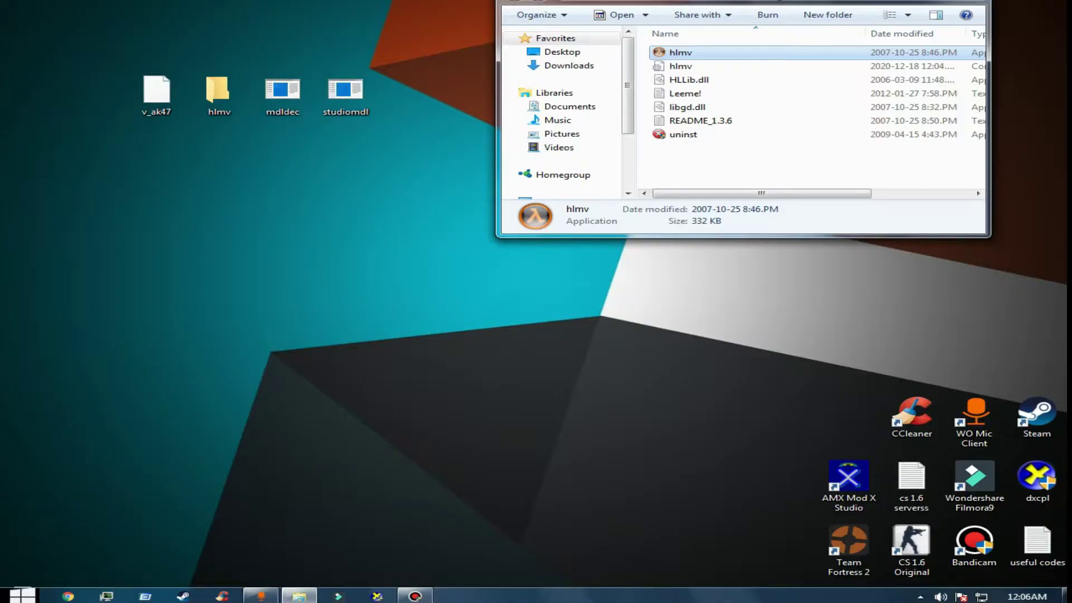
drag(157, 90, 683, 54)
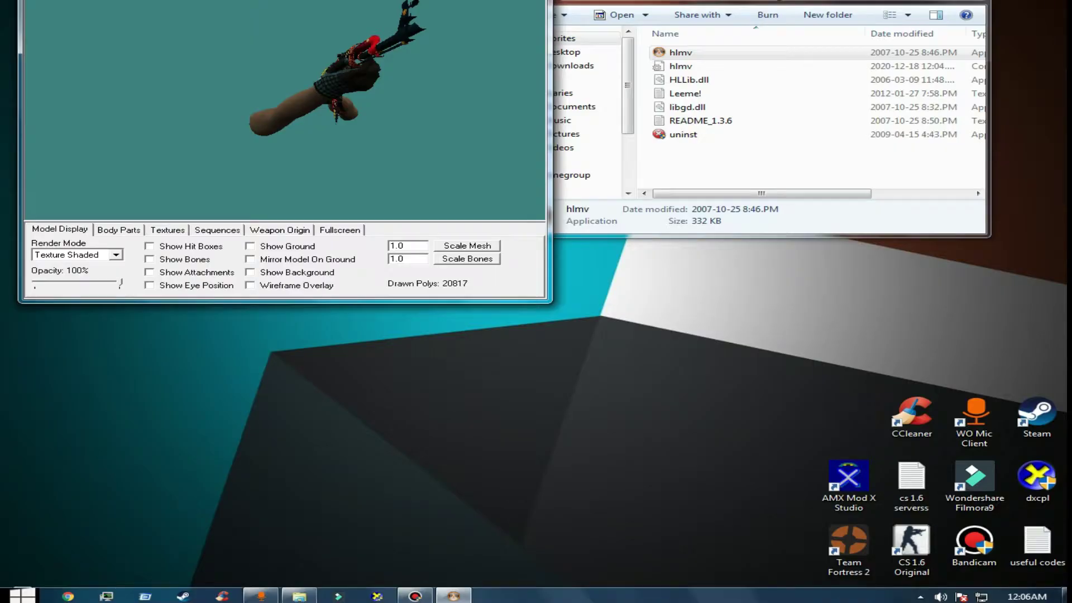
click(280, 230)
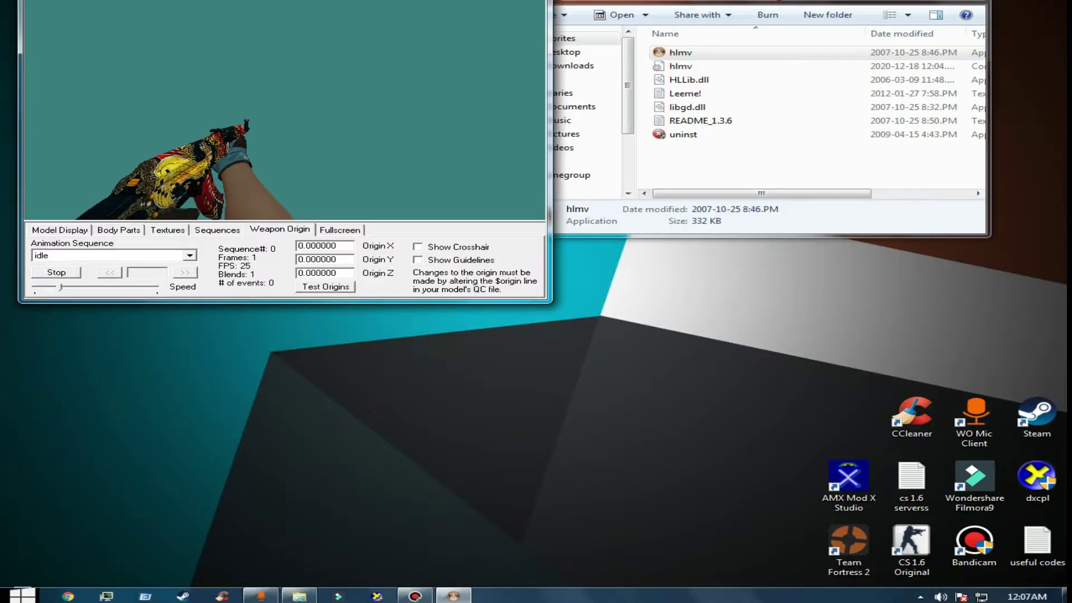
Minimize the model viewer and decompile the v_ak47 model on the desktop with mdldec, allowing the program to run
click(474, 1)
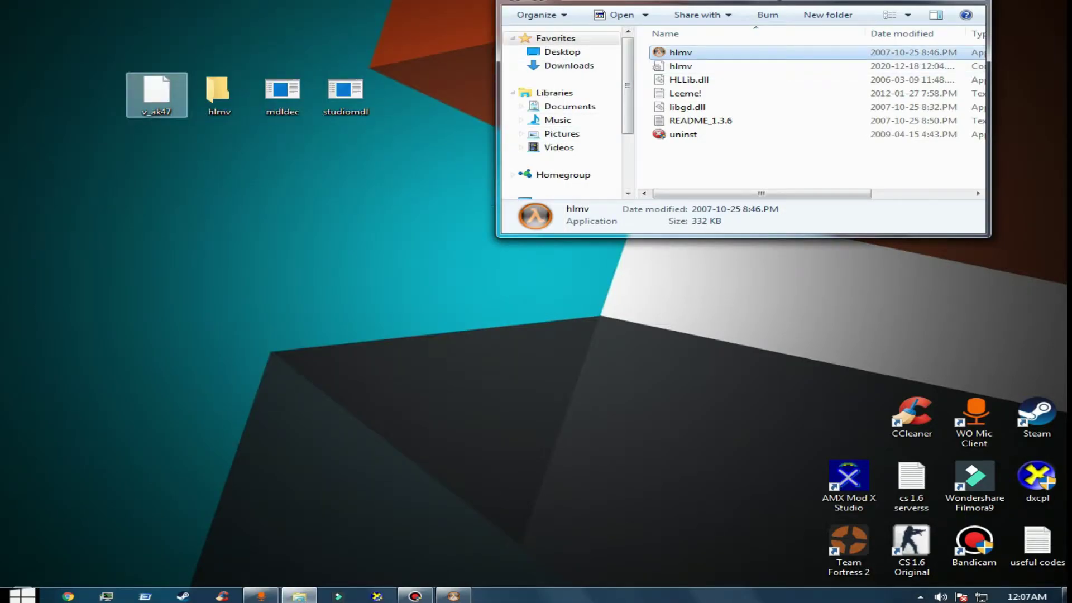
drag(157, 92, 279, 99)
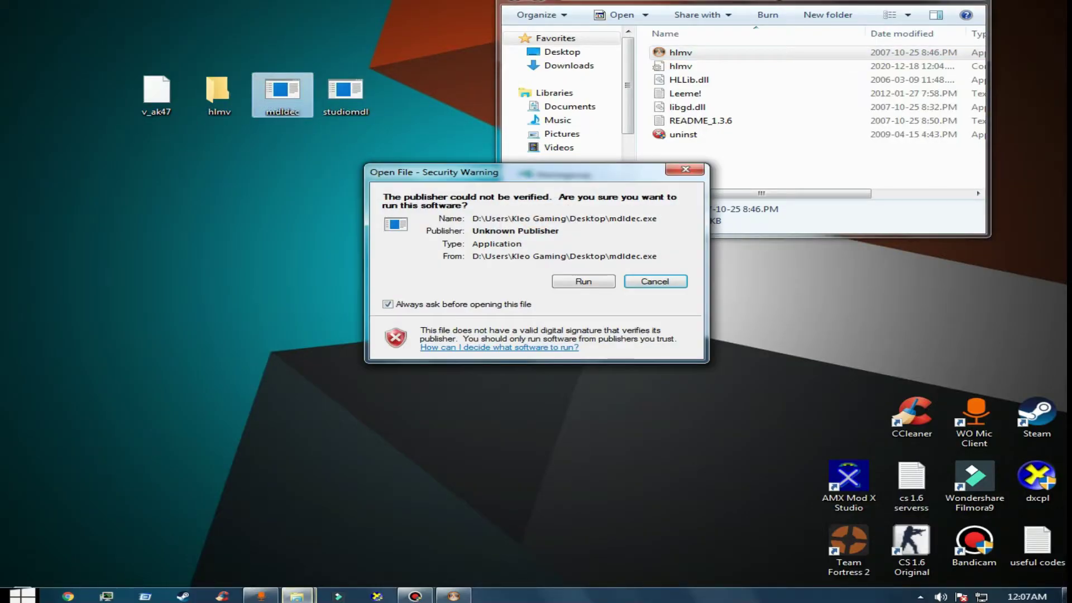
key(Return)
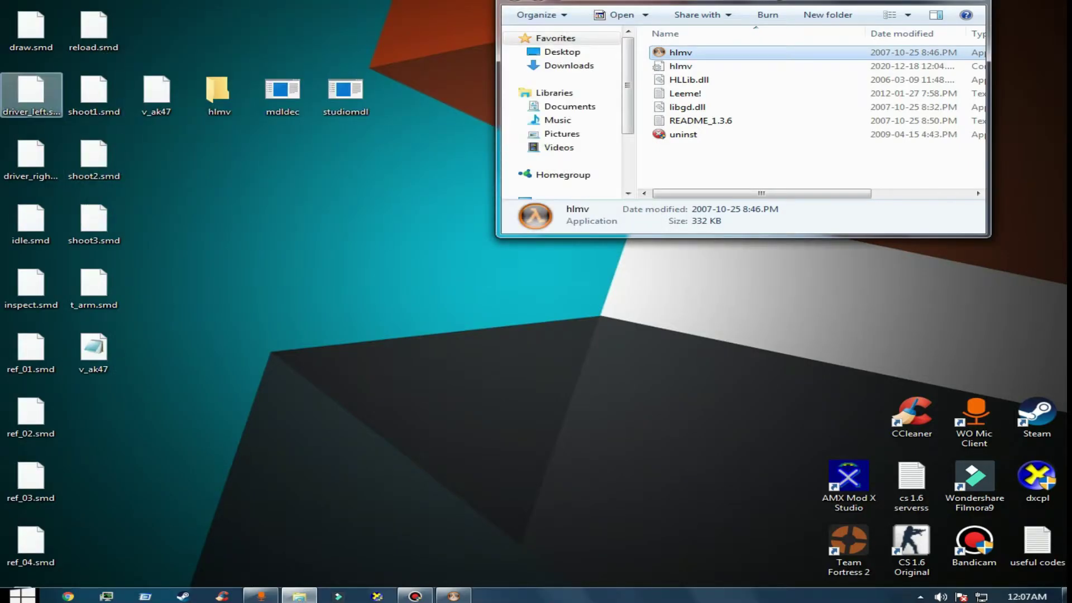
View the decompiled ak47 texture image and close it again
click(94, 416)
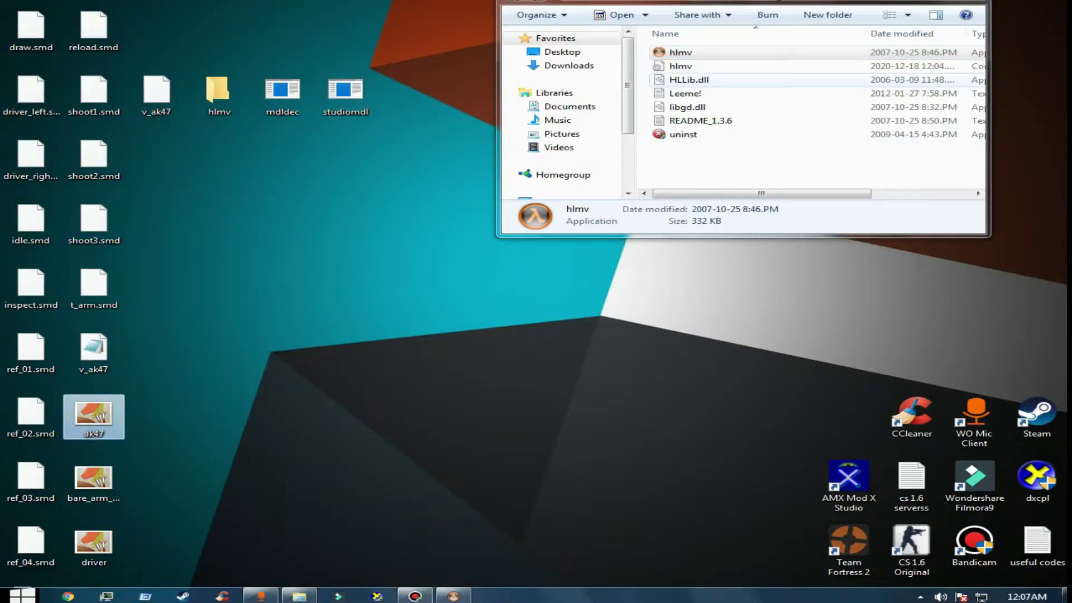
key(Return)
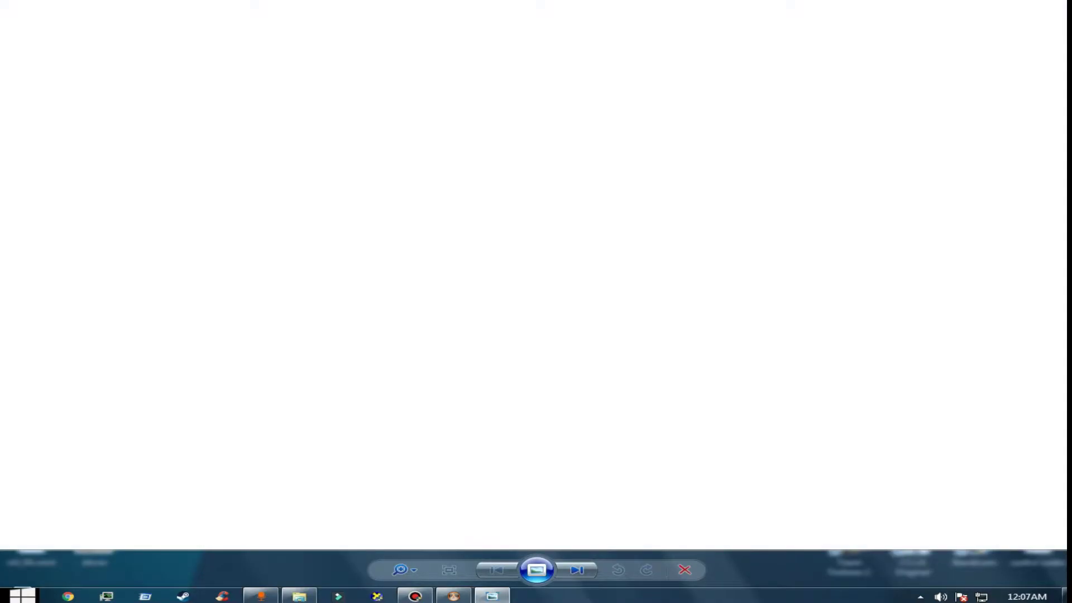
key(alt+F4)
drag(310, 330, 248, 354)
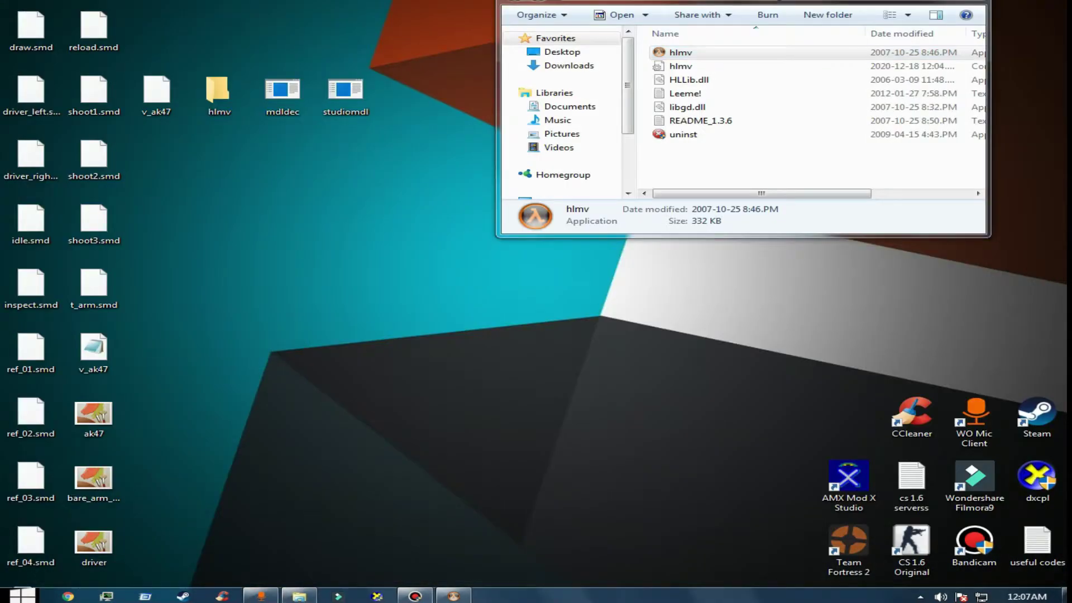
Open the decompiled v_ak47.qc script and add a new $origin line below $cliptotextures
click(94, 353)
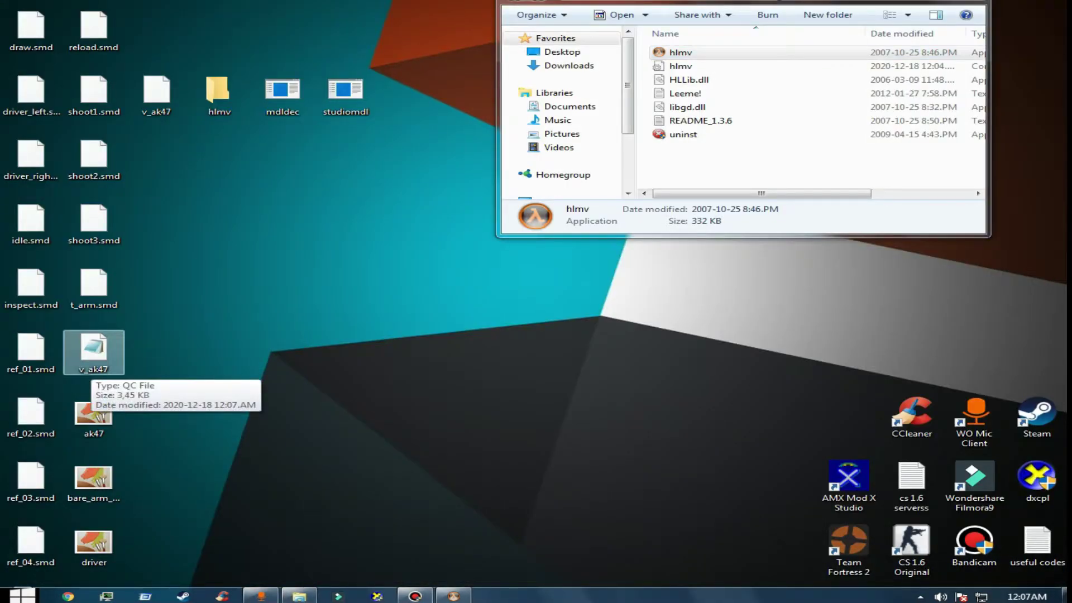
key(Return)
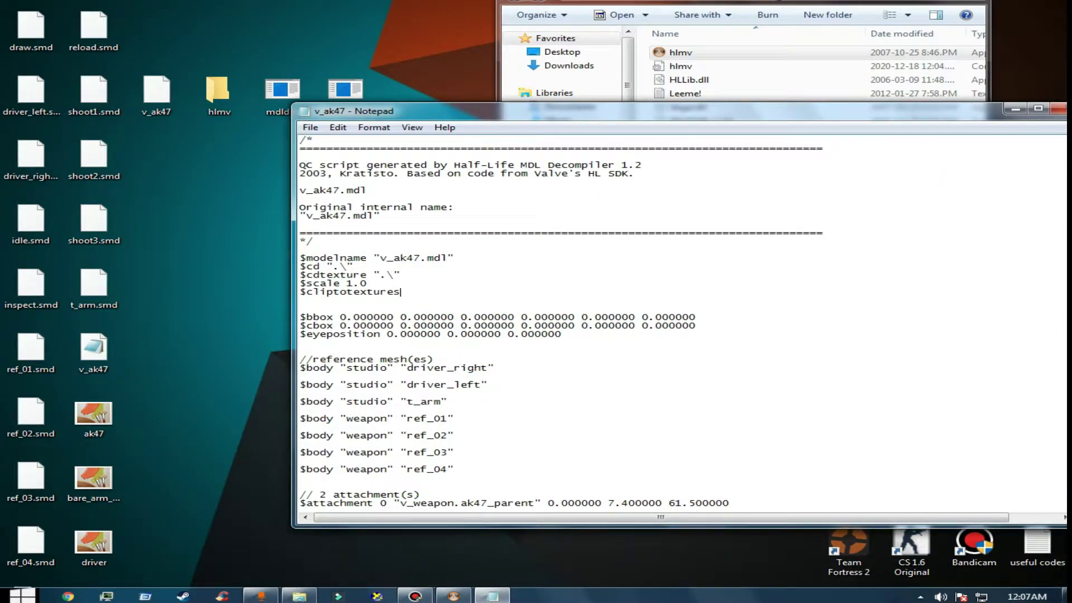
key(Return)
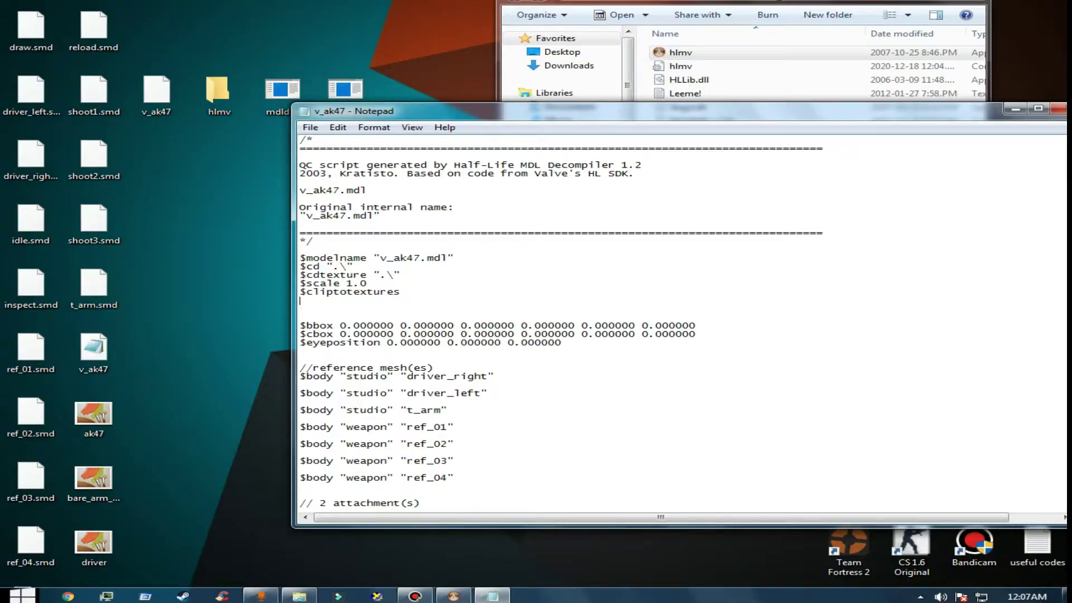
text($origin)
Switch back to the hlmv viewer, set Origin X to -1 and Origin Y to -8, and test the origins
click(454, 597)
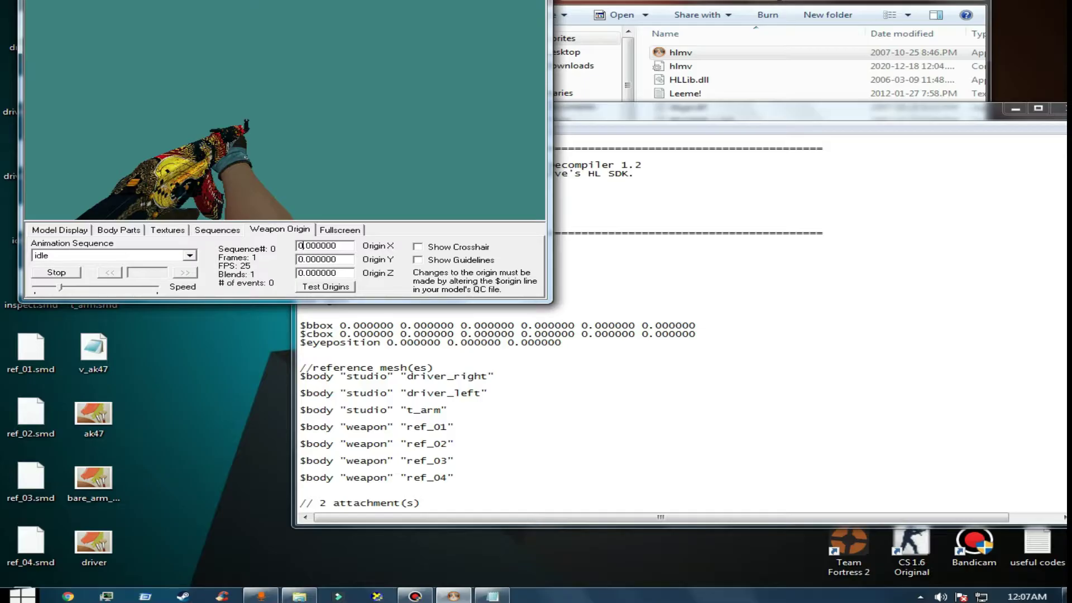
key(BackSpace)
text(-1)
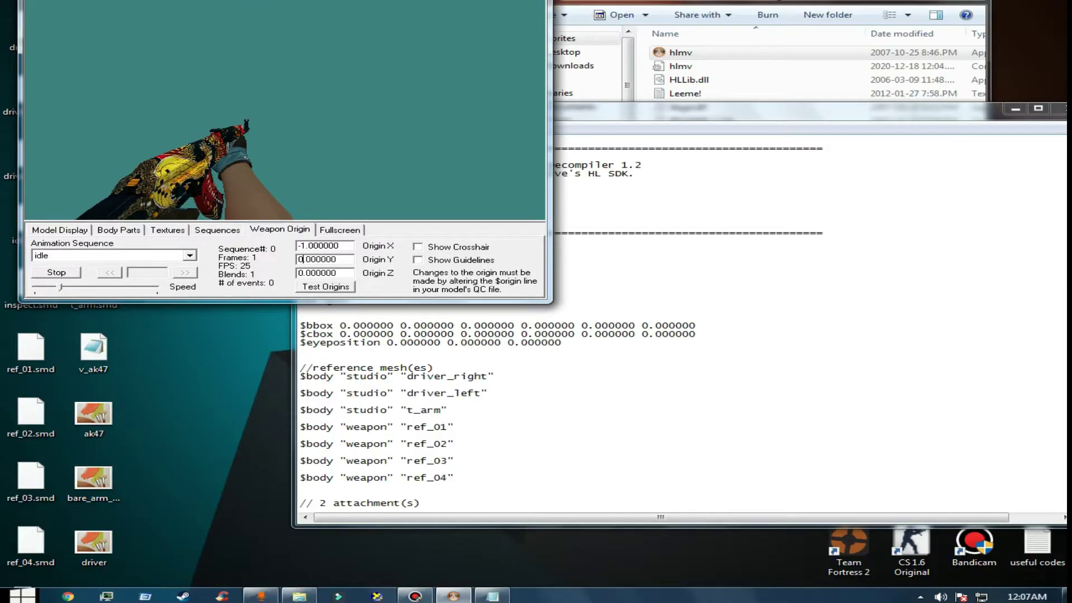
key(BackSpace)
text(0)
key(BackSpace)
text(-8)
click(325, 287)
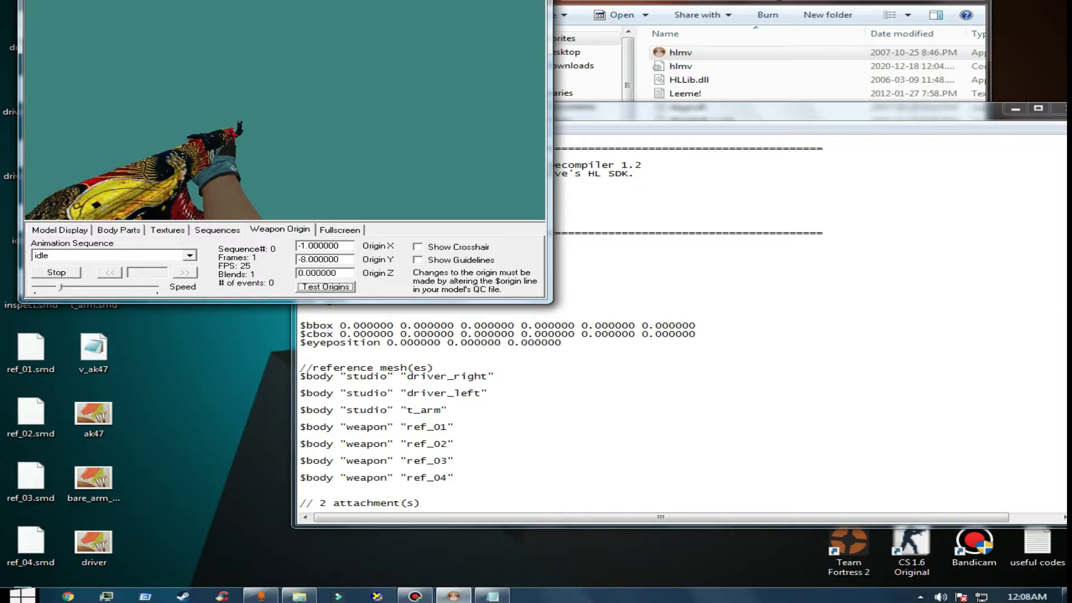
Try Origin Y values of -13 and -14 on the weapon, testing the origins after each change
click(305, 259)
key(BackSpace)
text(13)
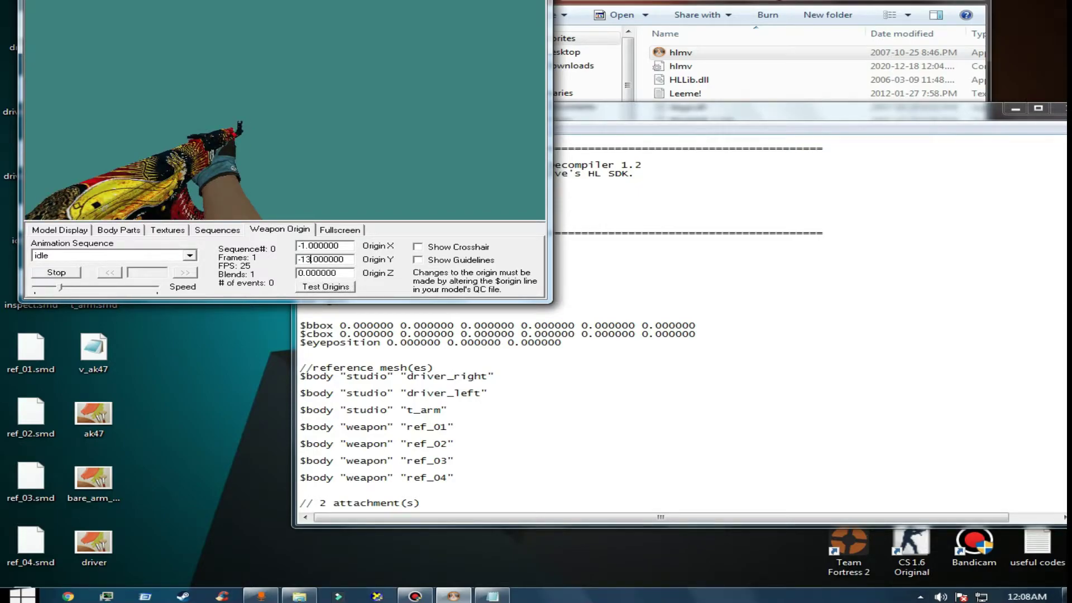
click(325, 287)
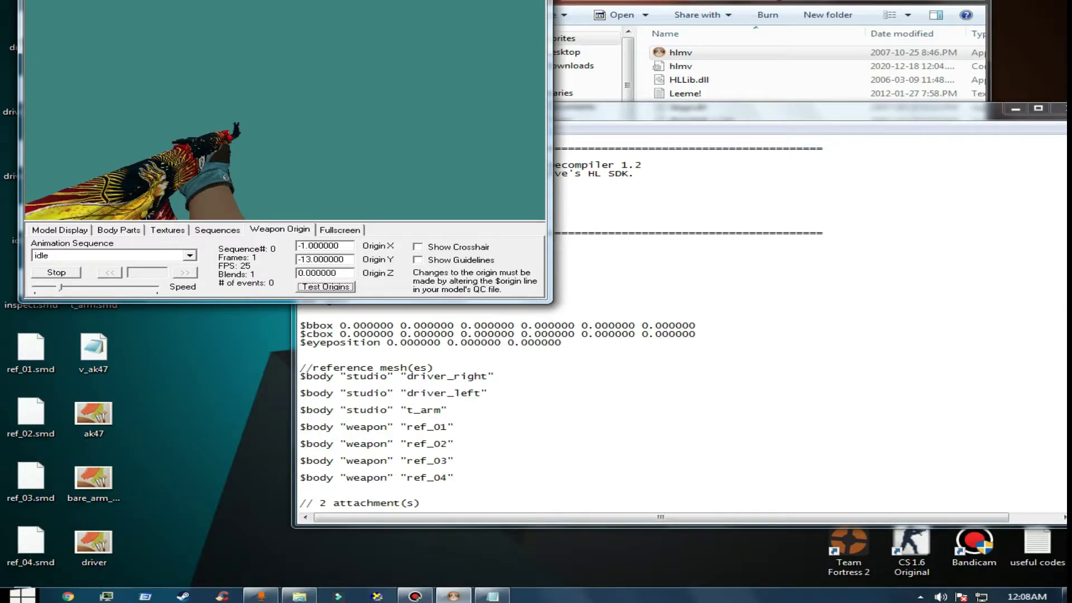
click(311, 259)
key(BackSpace)
text(4)
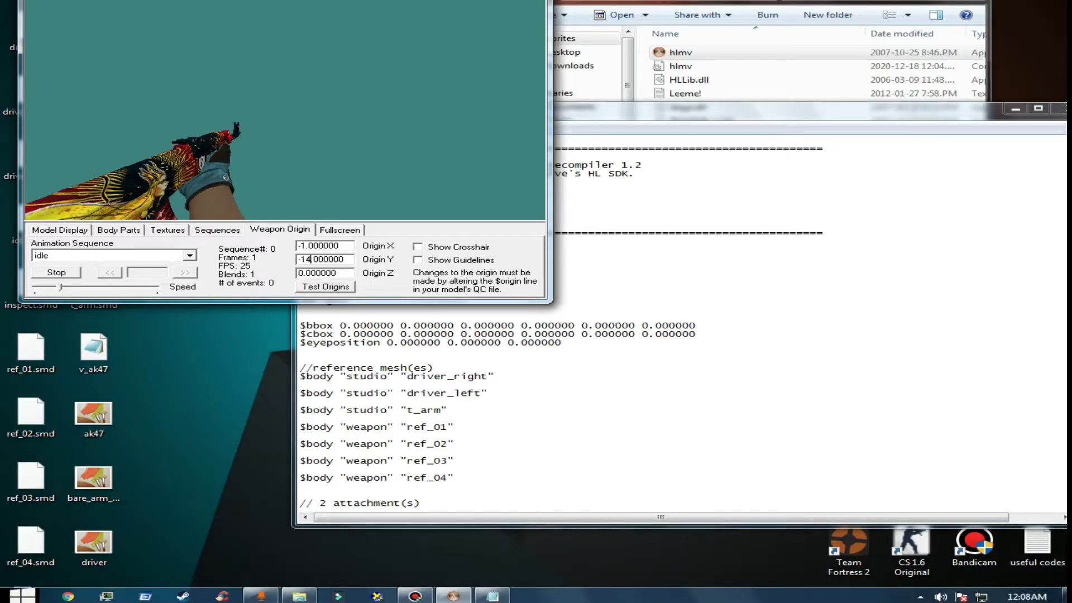
click(325, 286)
Set Origin Y to -15 and Origin Z to 1, testing the weapon's origins after each change
click(311, 260)
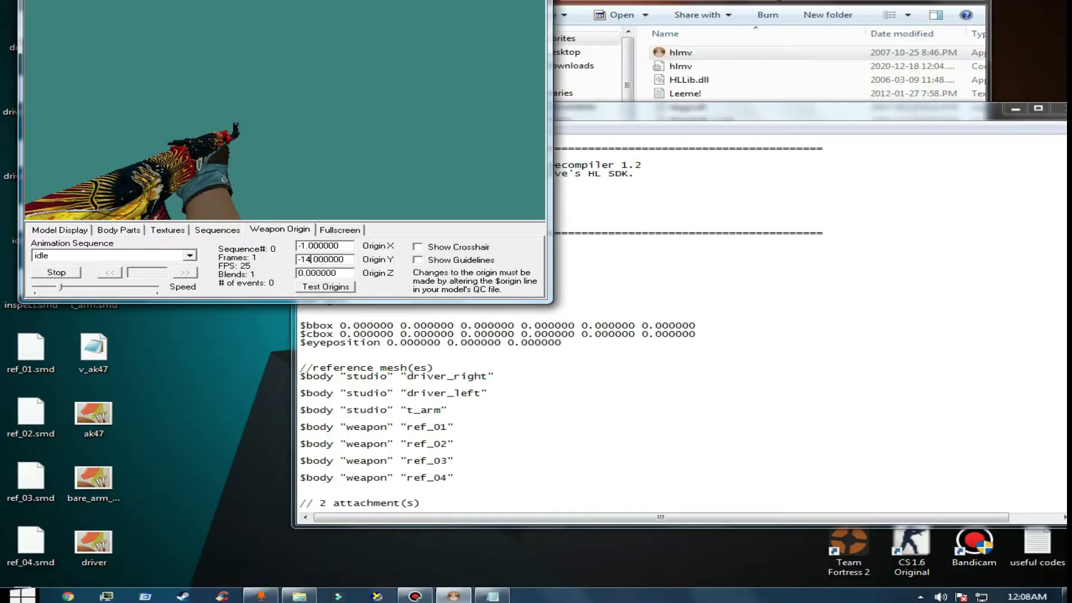
key(BackSpace)
text(5)
click(326, 287)
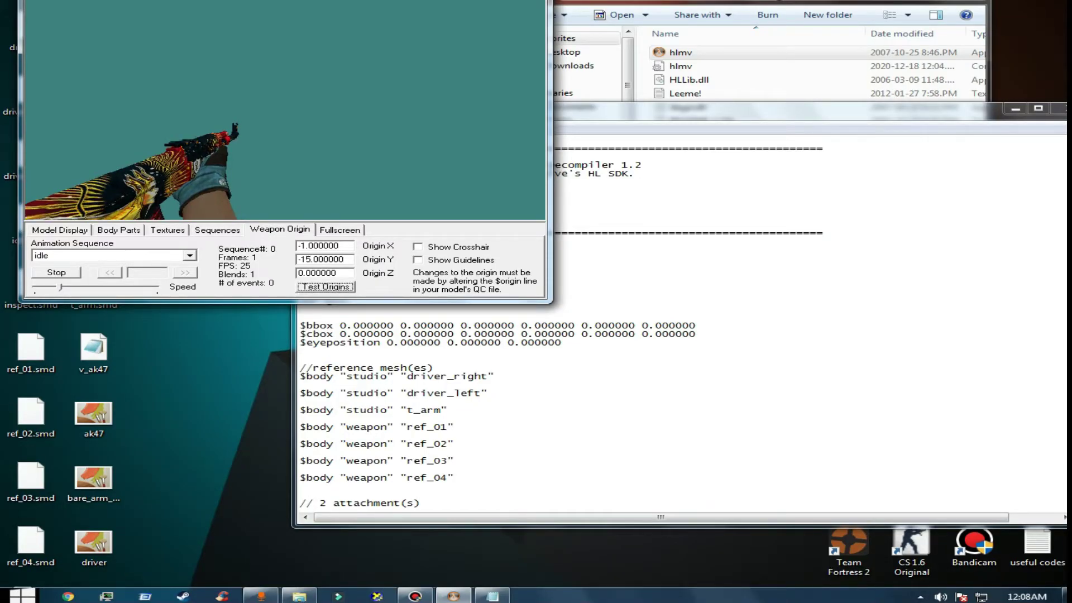
click(304, 273)
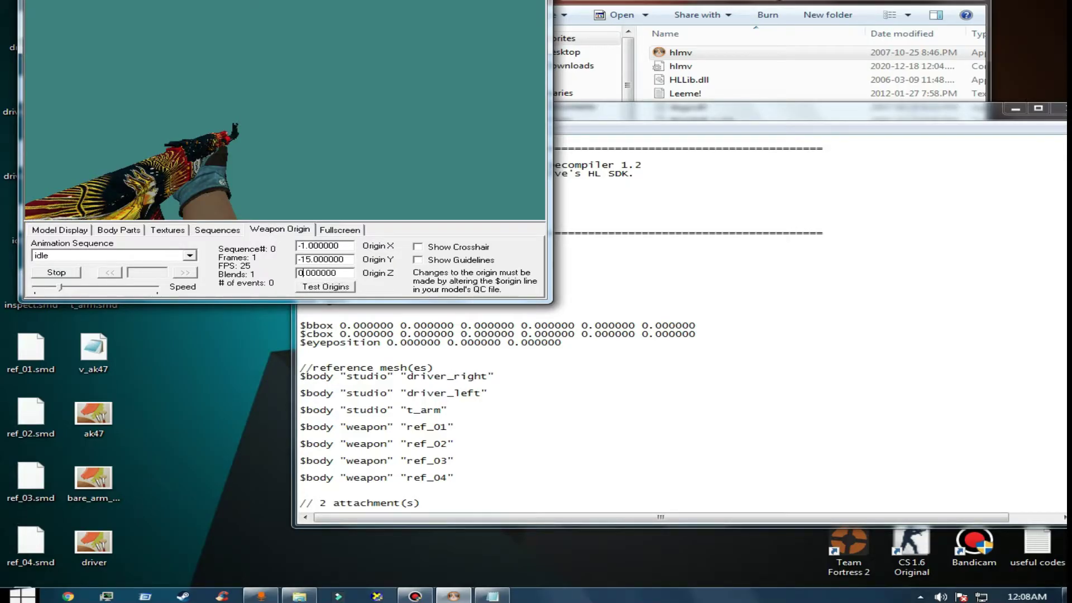
key(BackSpace)
text(1)
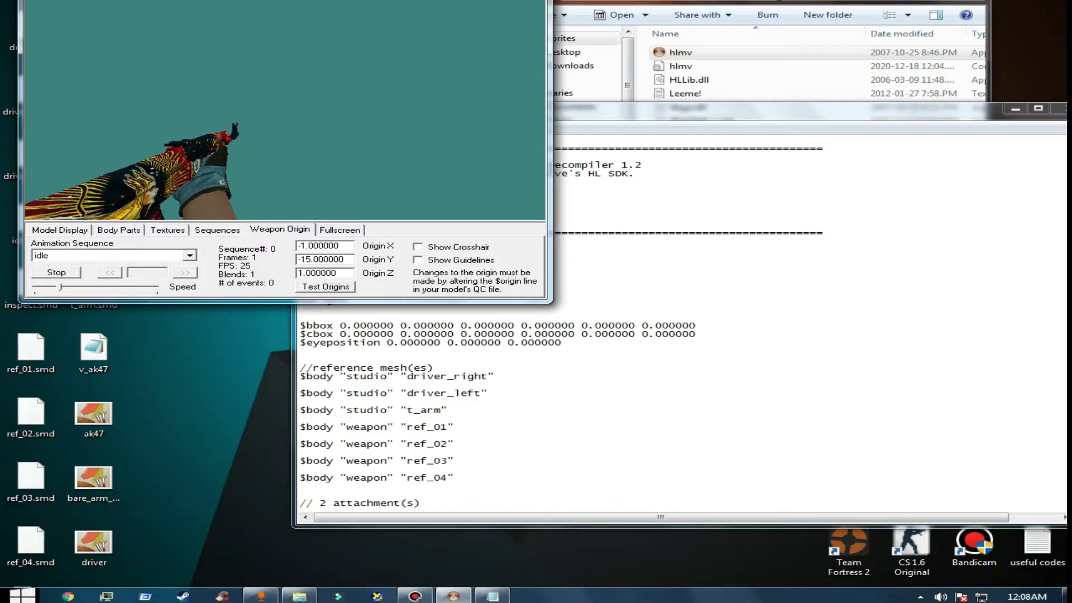
click(325, 287)
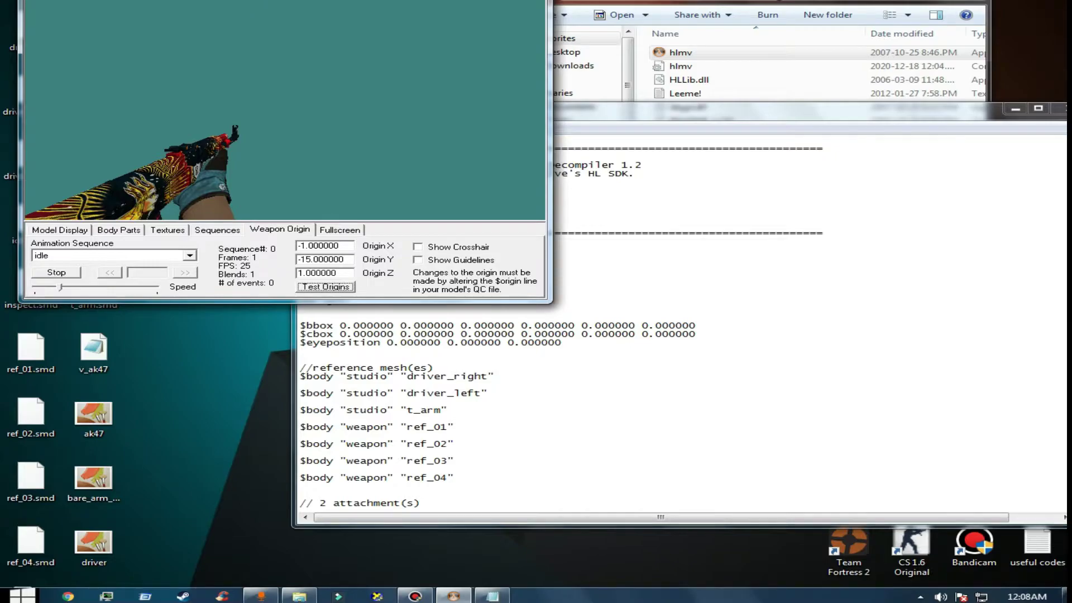
Complete the $origin line in the v_ak47.qc script with the values -1 -15 1, then save and close the file
drag(726, 111, 788, 111)
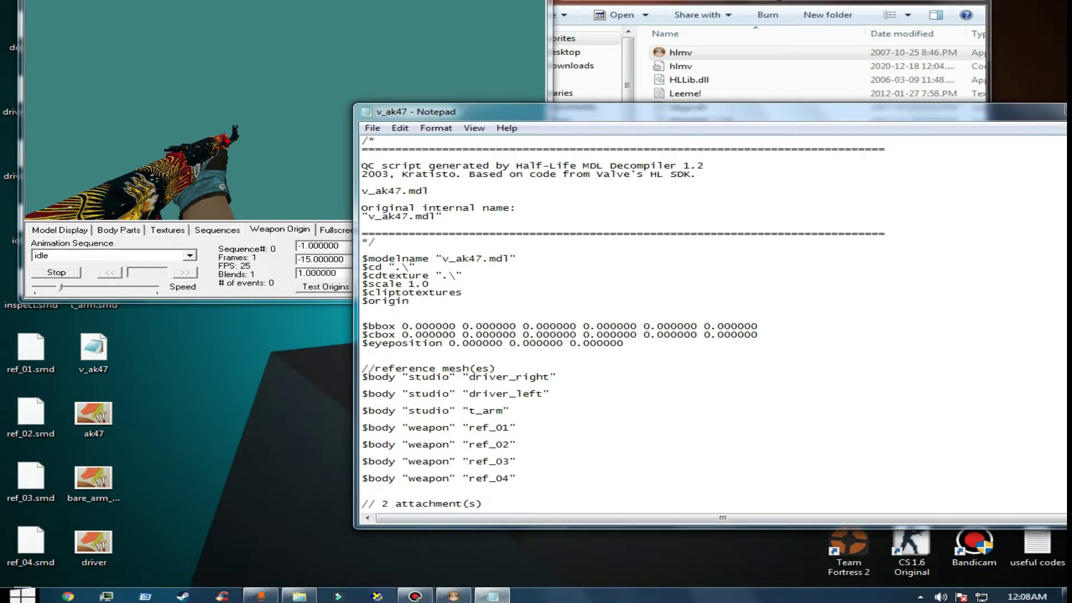
text(-1 -15 1)
drag(709, 112, 505, 98)
key(alt+F4)
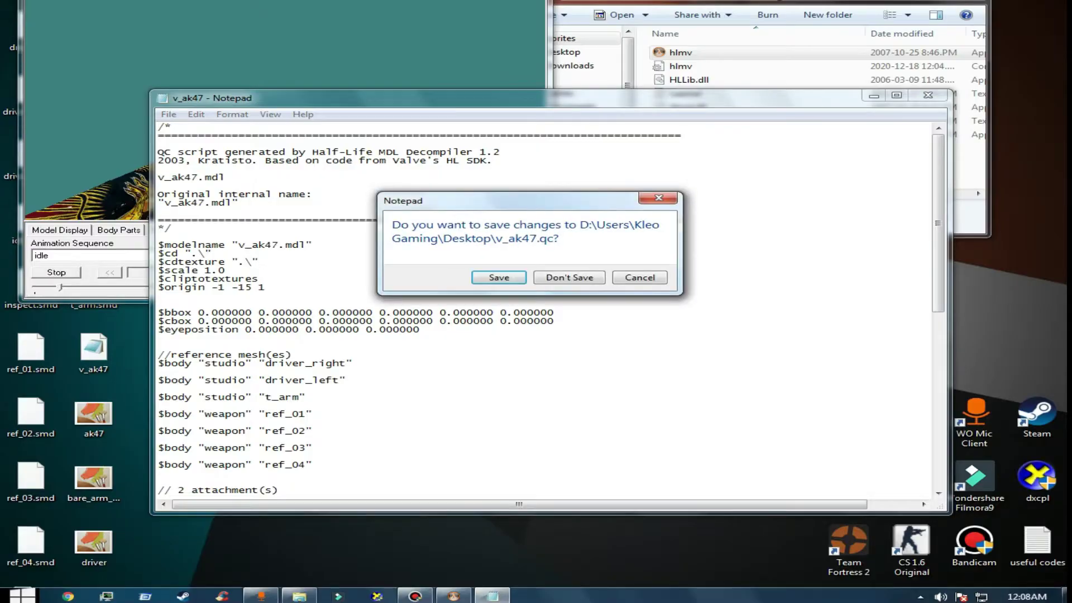
key(Return)
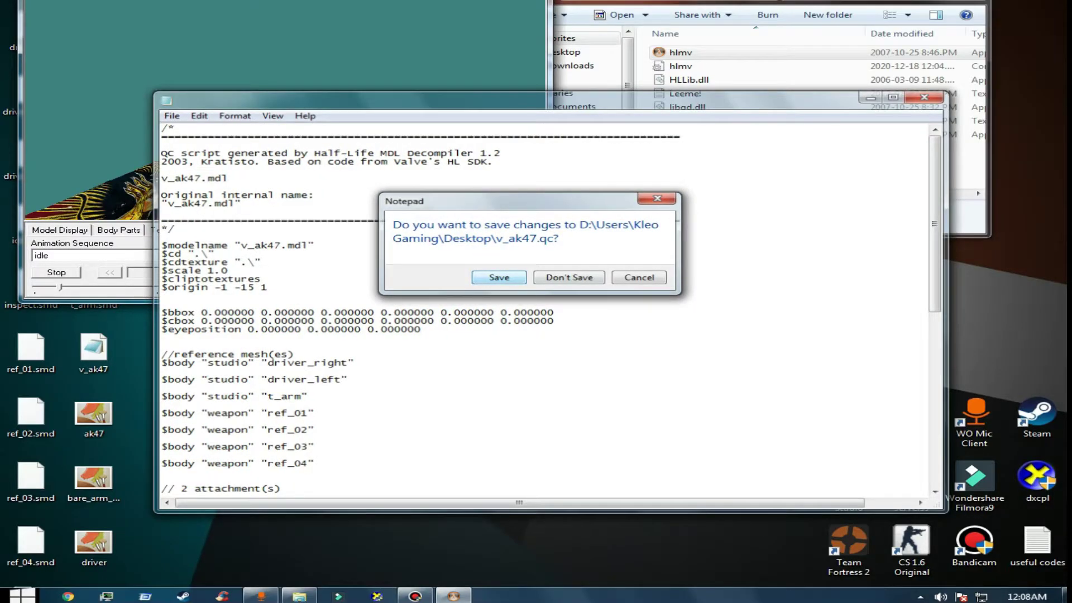
key(Return)
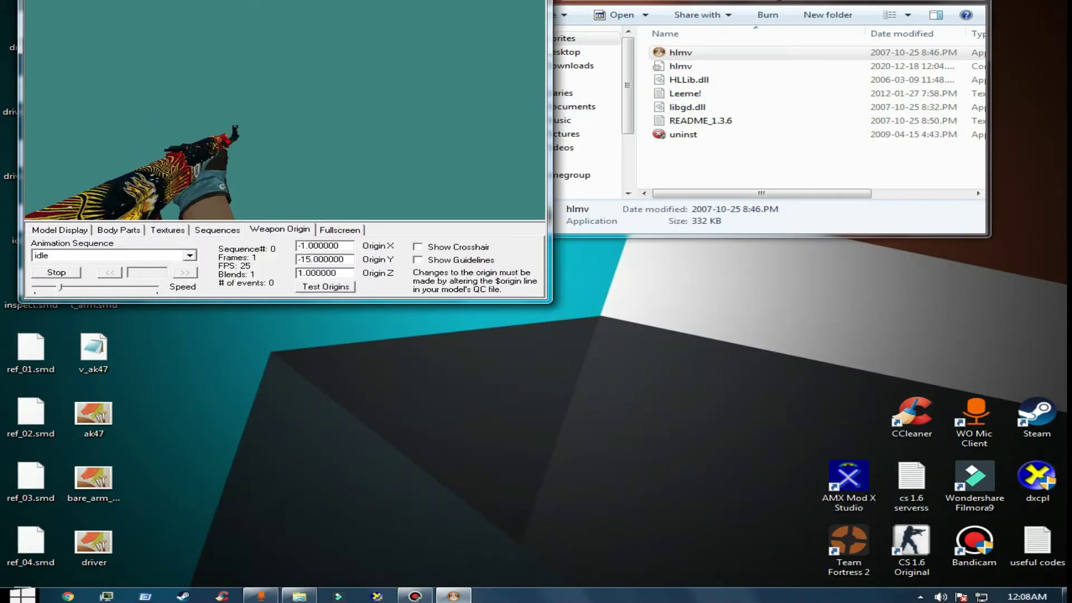
Close the model viewer and compile the v_ak47.qc script with studiomdl, allowing the program to run
key(alt+F4)
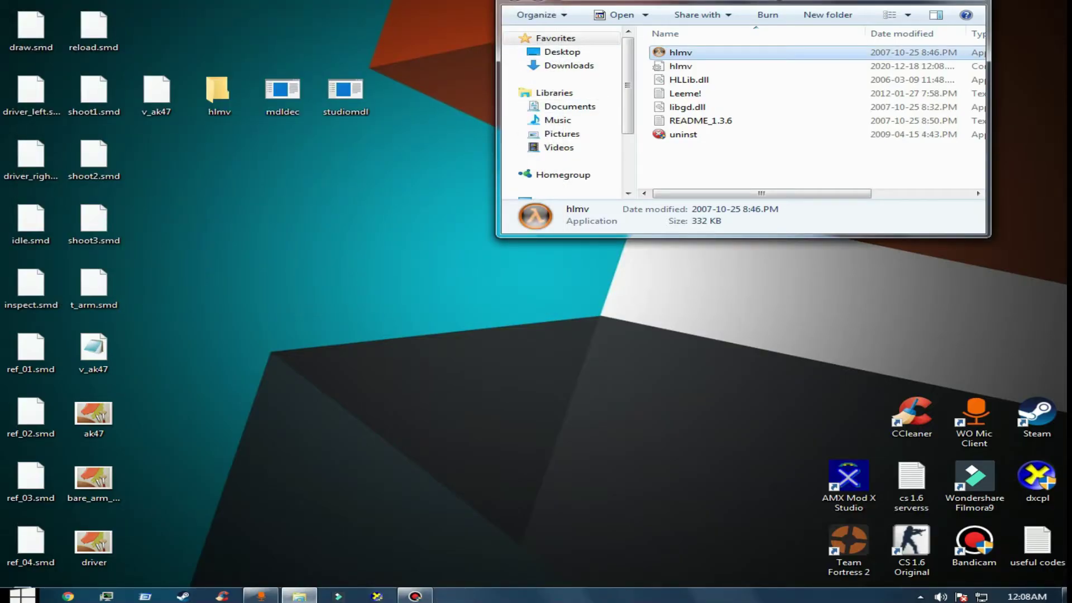
drag(156, 359, 148, 378)
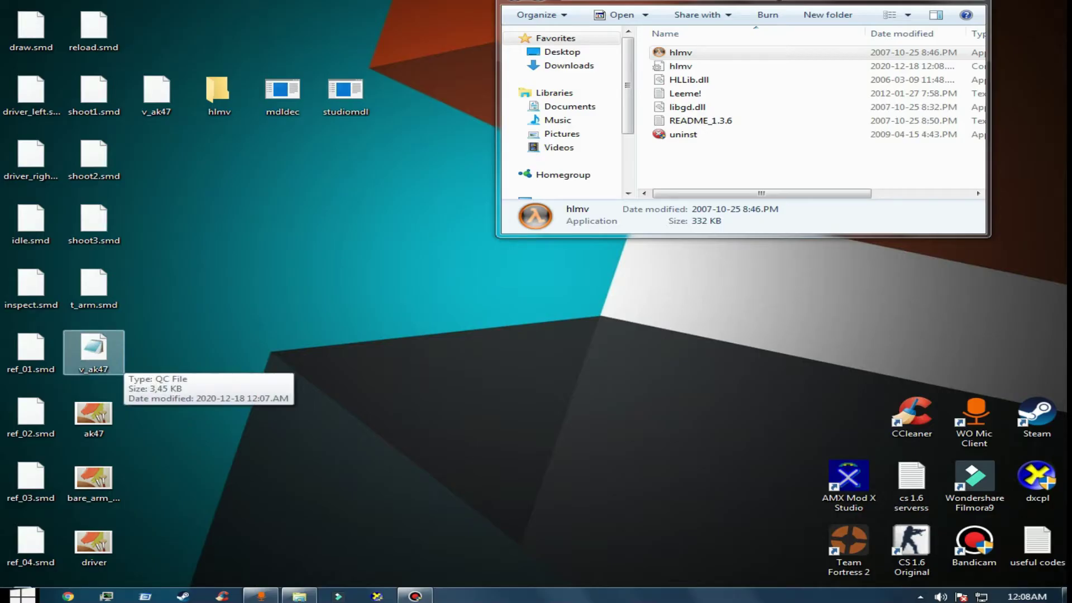
drag(94, 352, 352, 97)
click(584, 281)
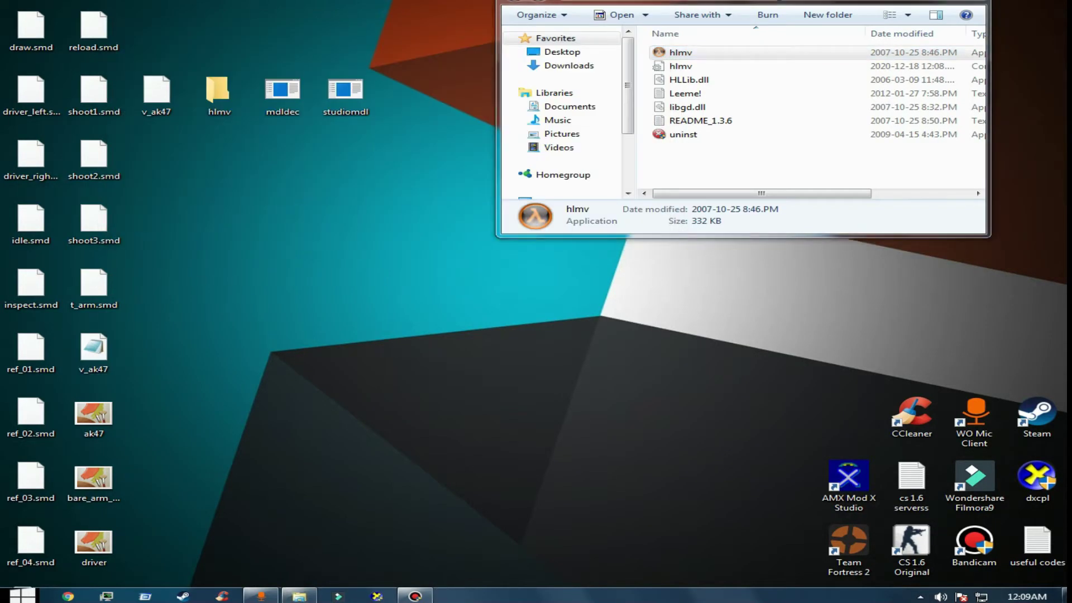
Load the recompiled v_ak47 model into the hlmv viewer, check its weapon origin view and close the viewer
drag(157, 92, 670, 53)
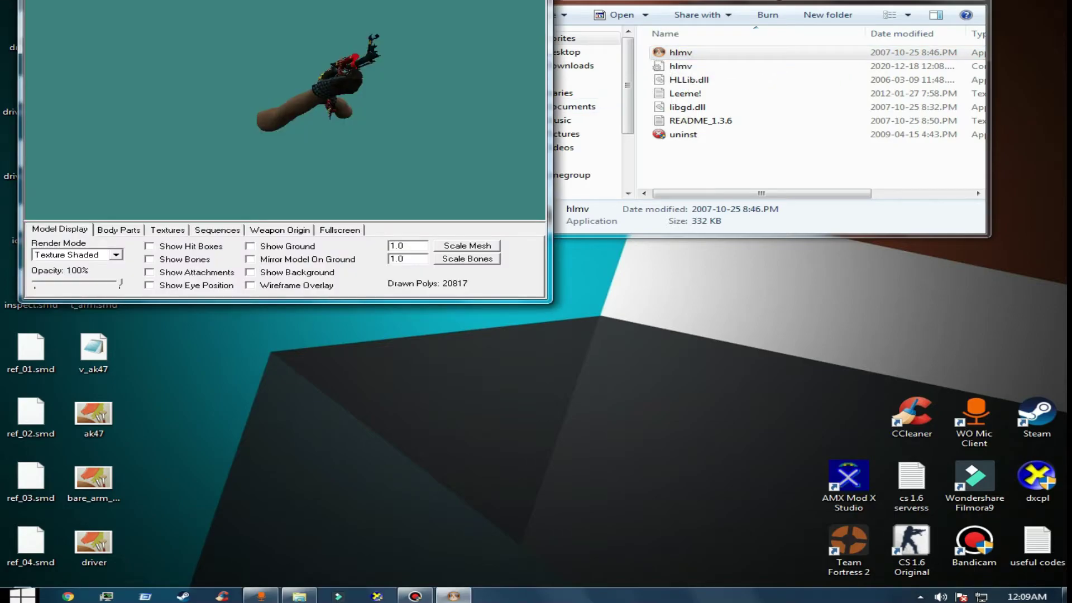
click(279, 229)
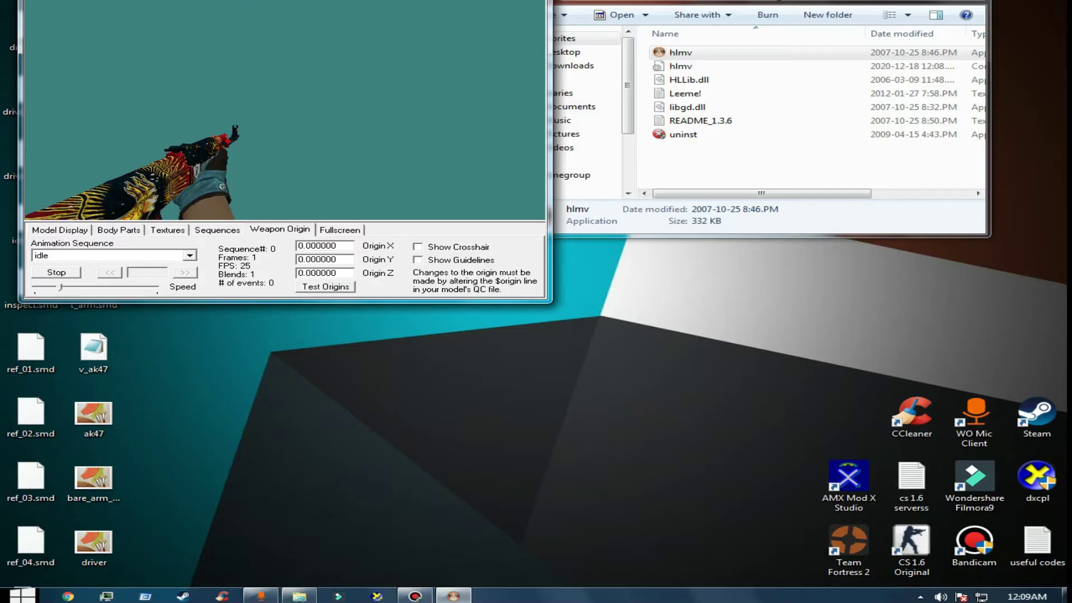
key(alt+F4)
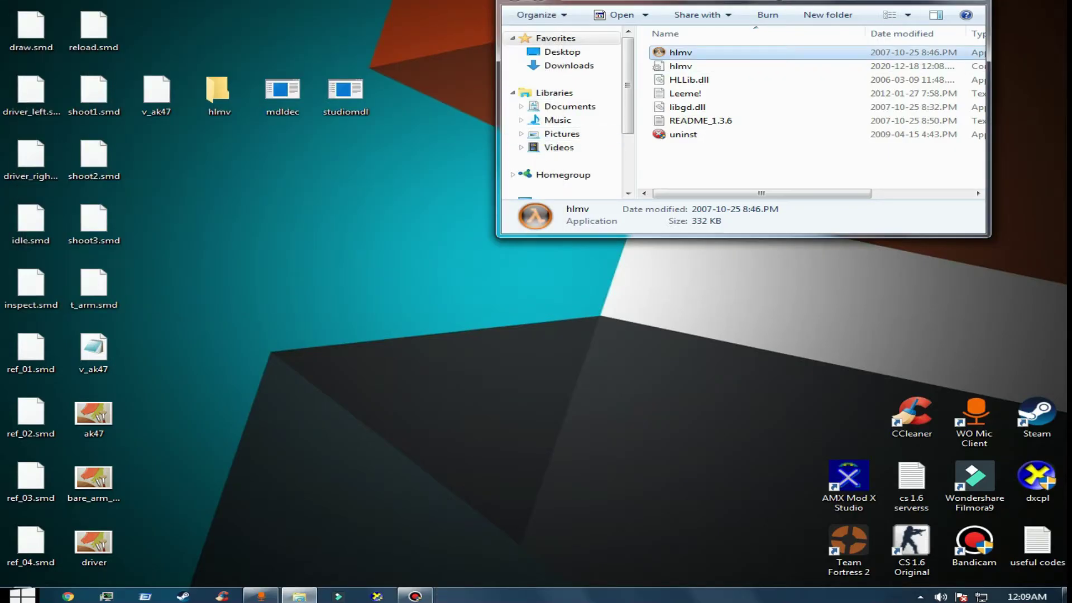
key(super+d)
right_click(911, 539)
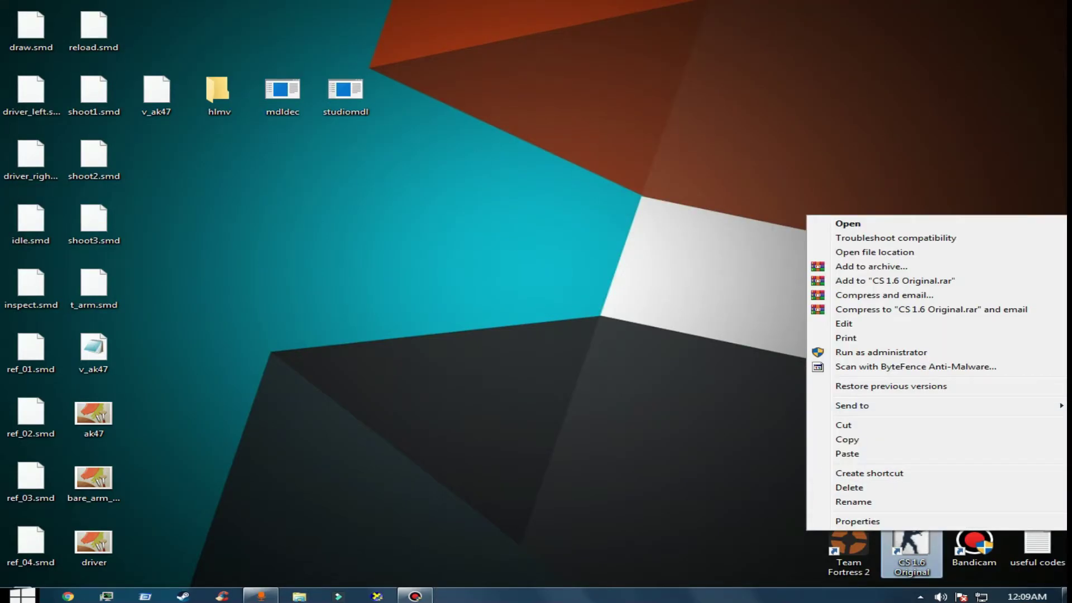
click(875, 252)
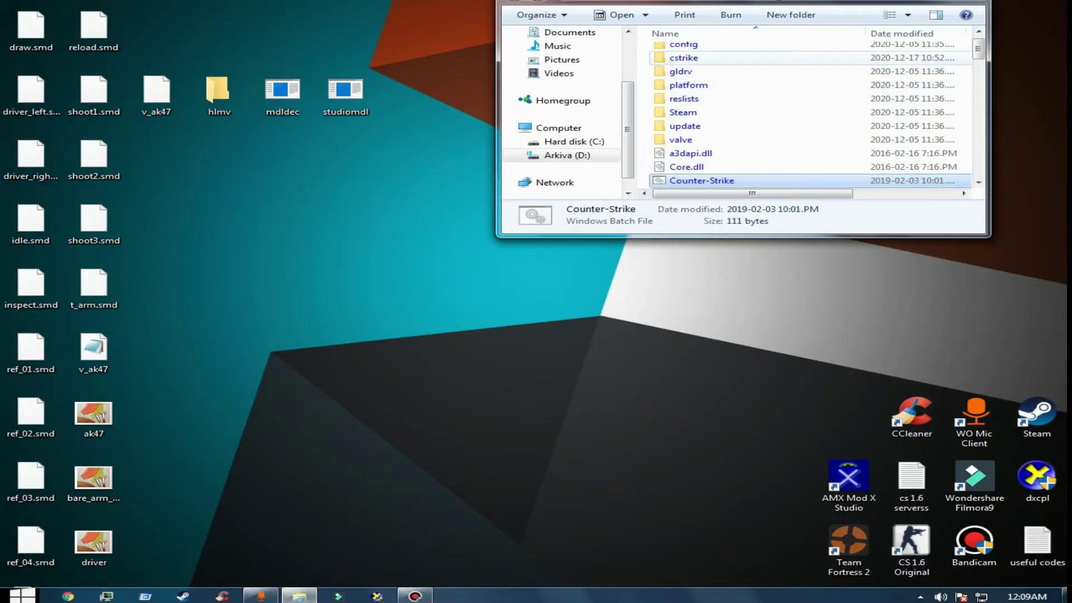
scroll(726, 148, down, 2)
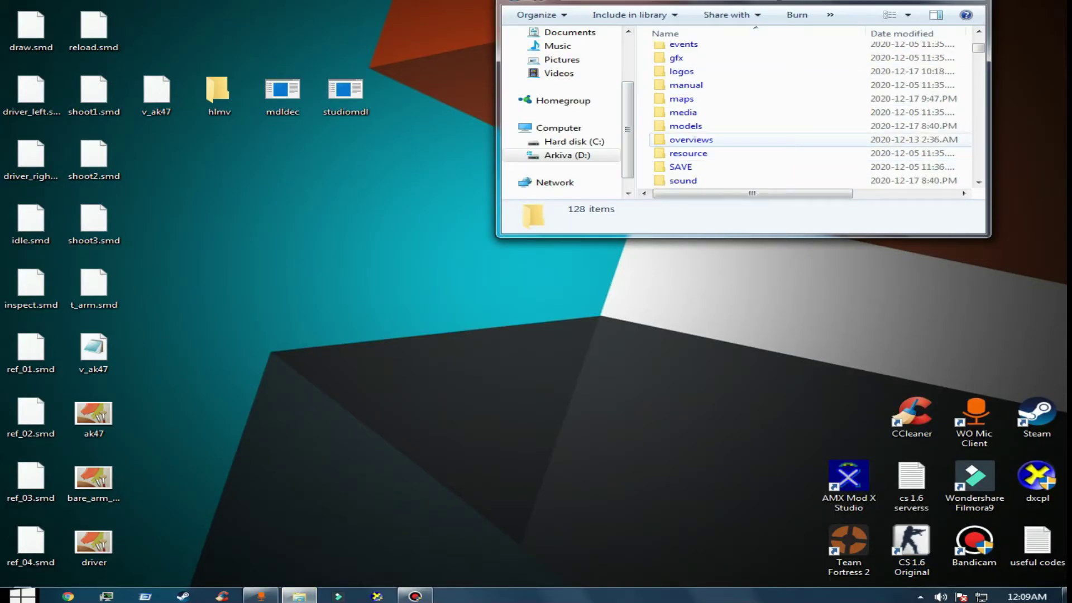
scroll(726, 126, up, 2)
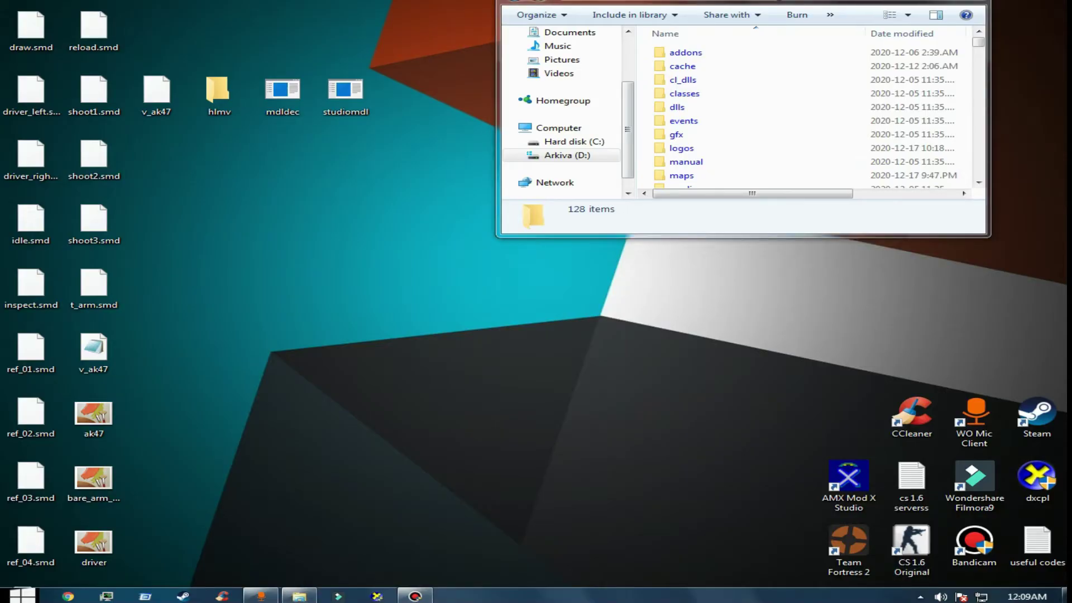
click(973, 1)
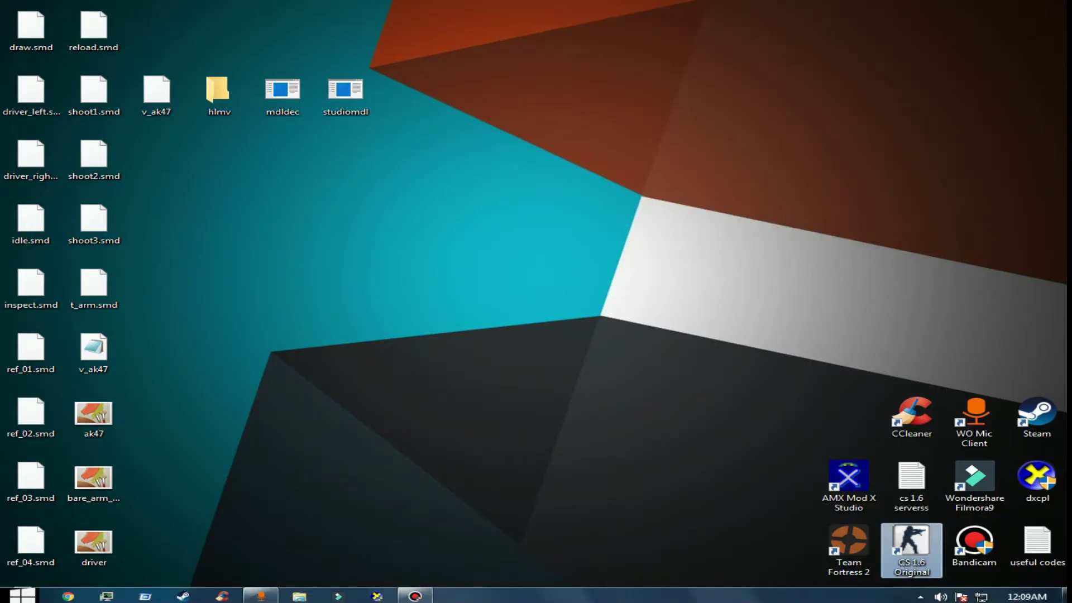
Open the CS 1.6 Original shortcut's file location and go to the models folder inside cstrike
right_click(912, 538)
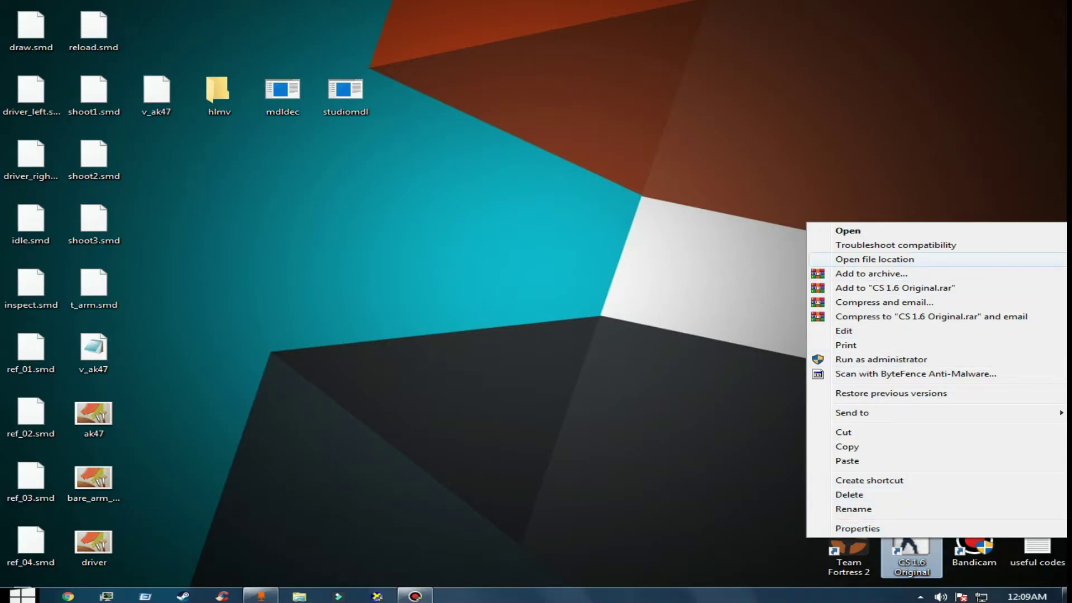
click(875, 260)
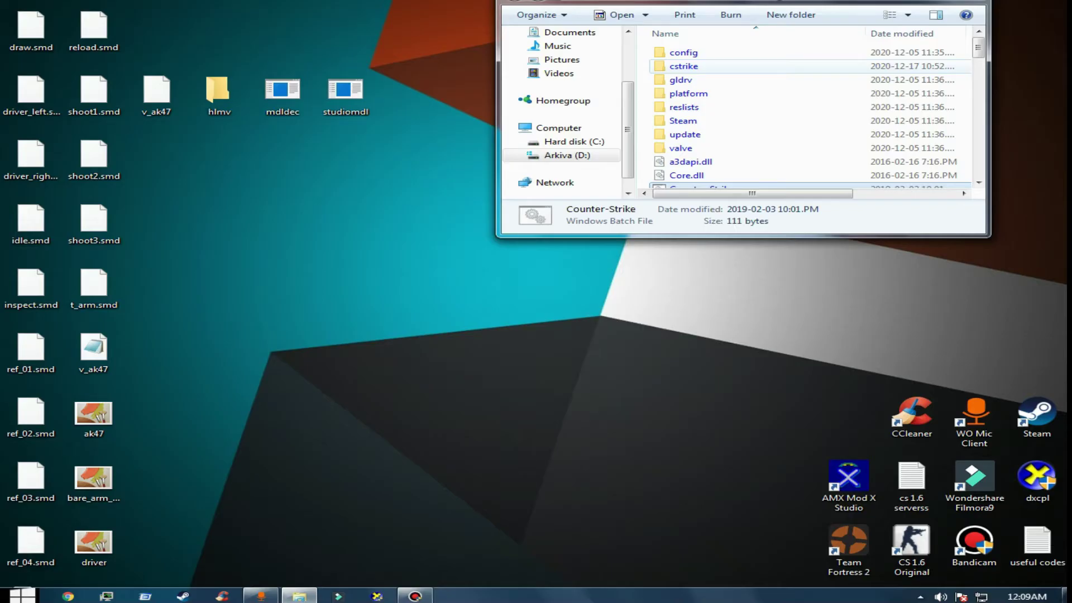
double_click(684, 66)
scroll(684, 67, down, 1)
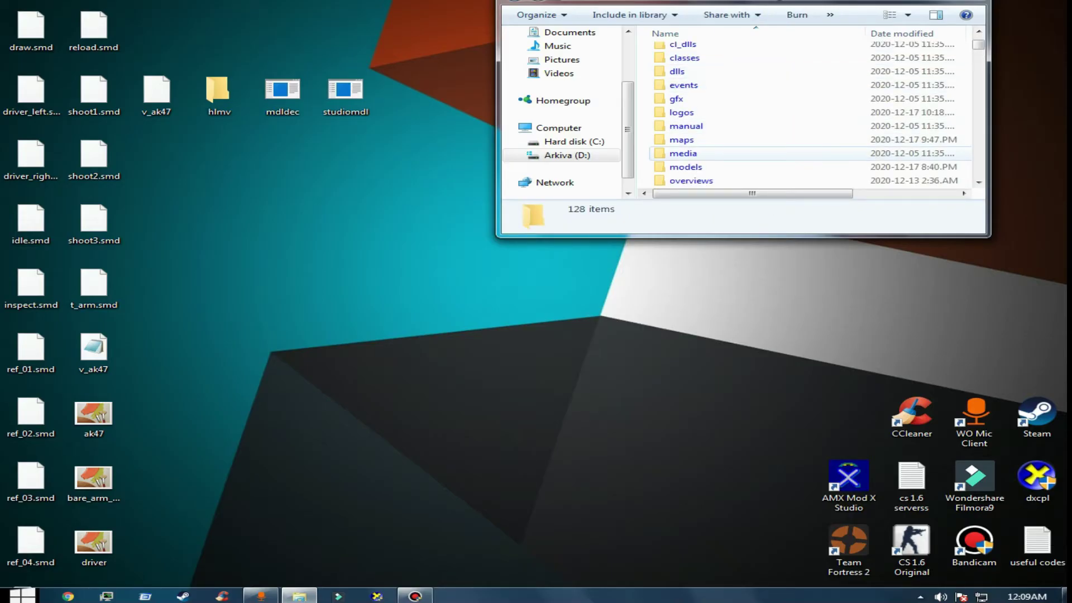
double_click(684, 170)
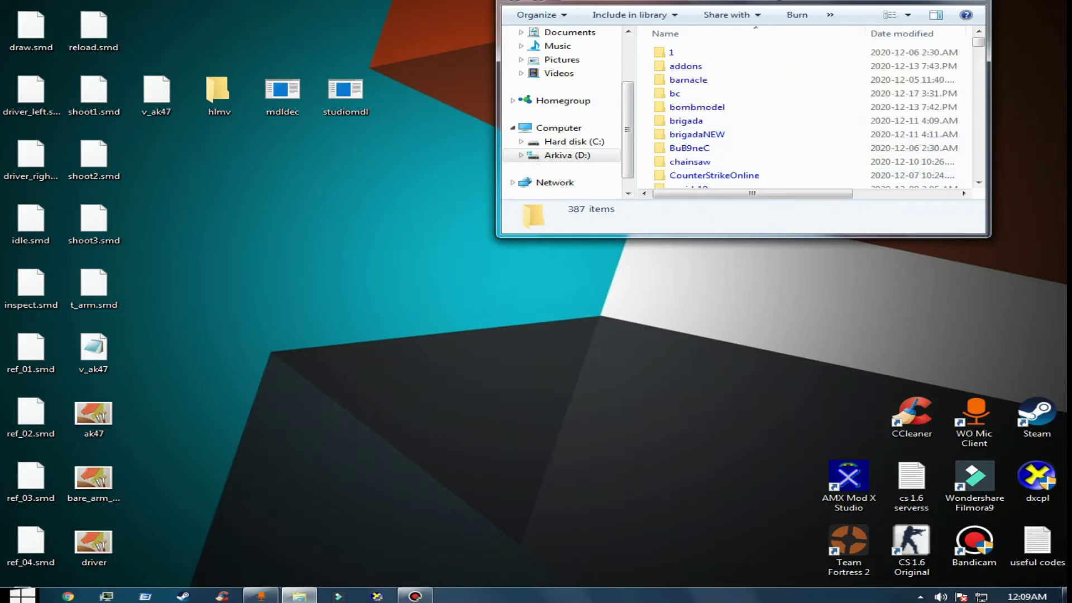
Copy the recompiled v_ak47 model from the desktop into the cstrike models folder, replacing the existing file, and close the folder window
click(144, 102)
right_click(144, 102)
click(184, 283)
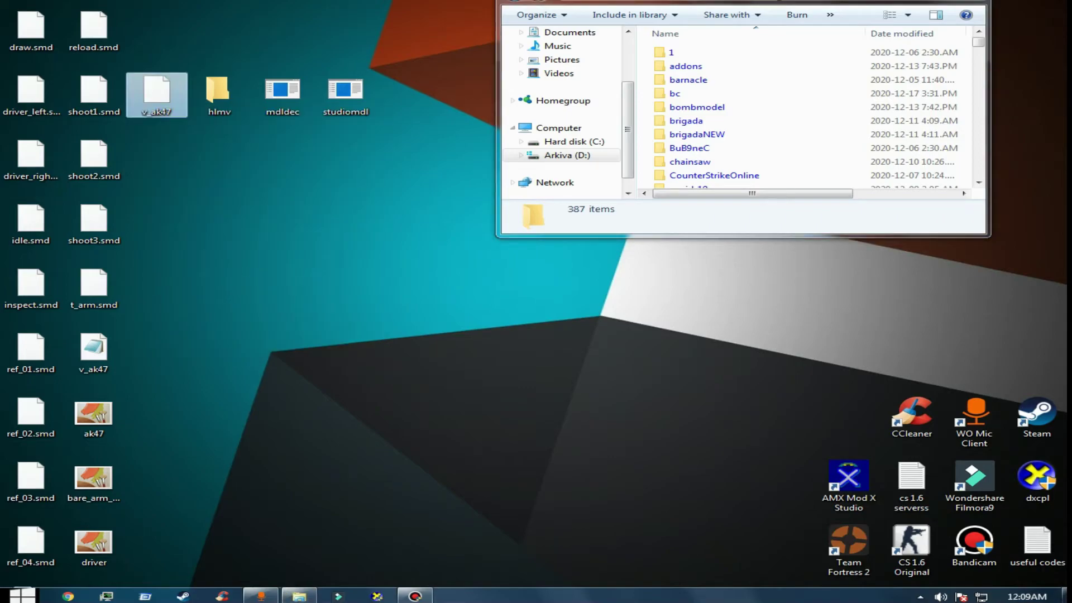
right_click(642, 141)
click(682, 230)
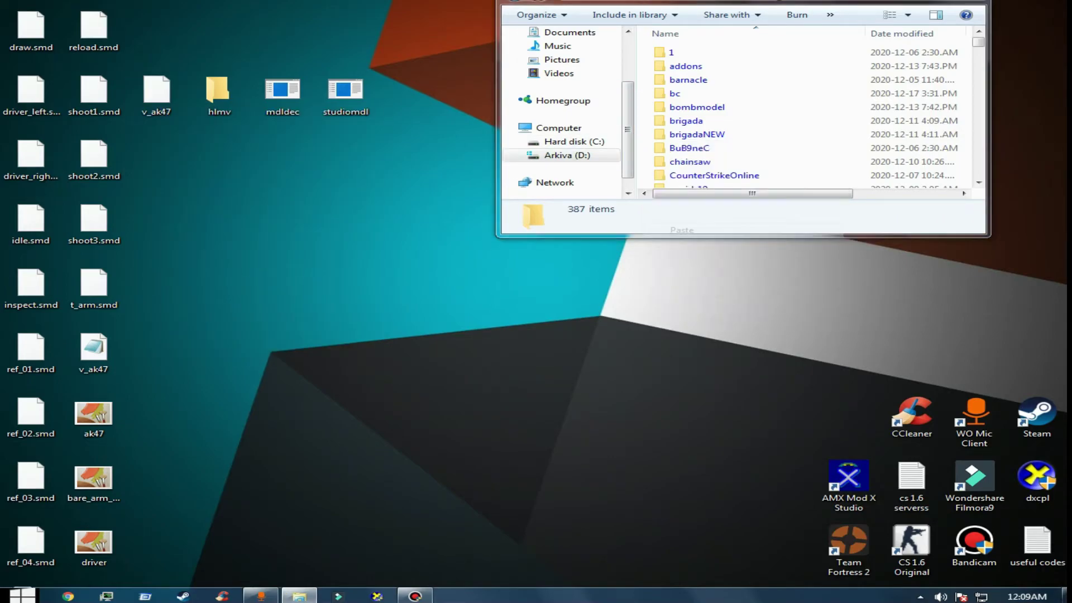
click(418, 144)
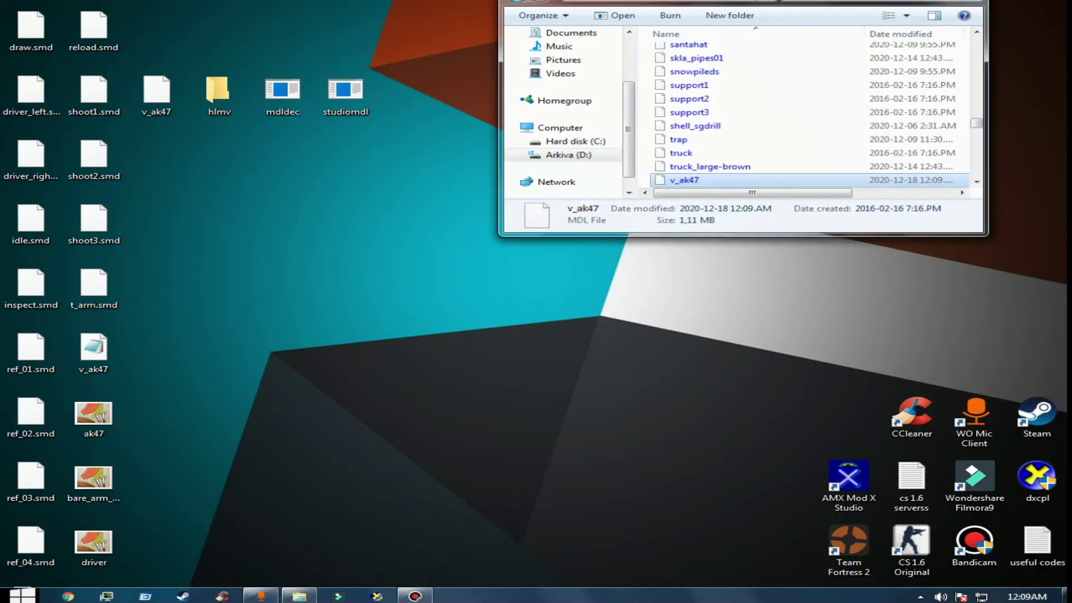
key(alt+F4)
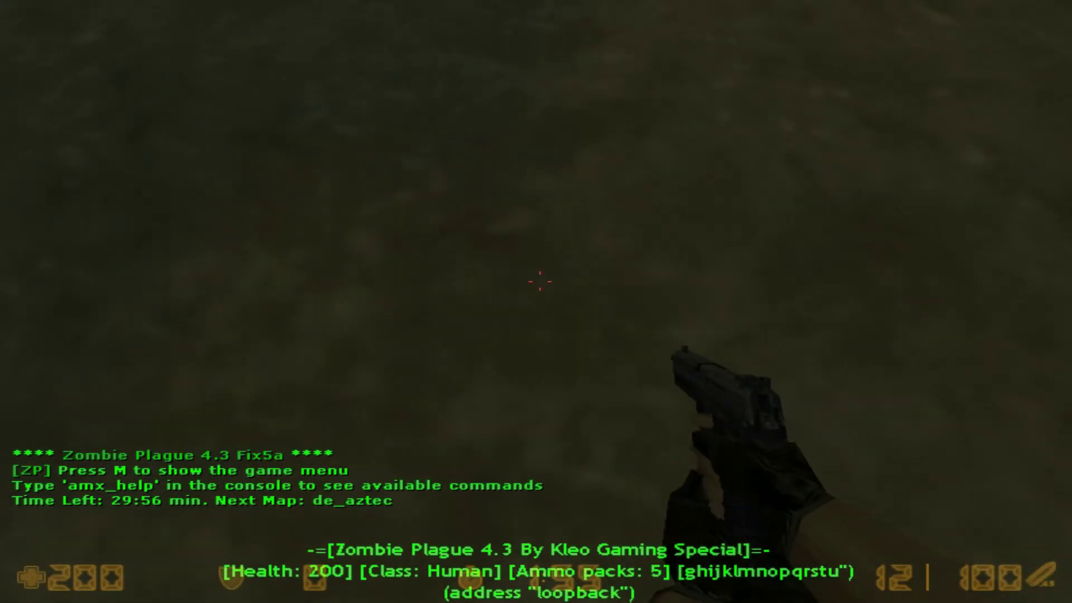
Switch to the running Counter-Strike game and equip the AK-47 through the Zombie Plague game menu
key(3)
key(m)
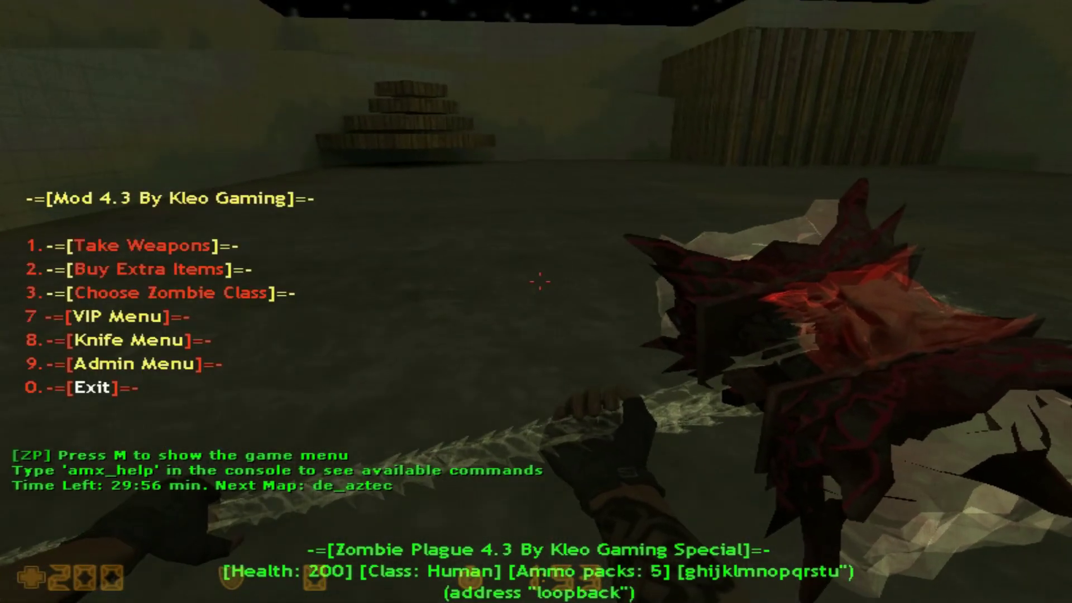
key(2)
key(2)
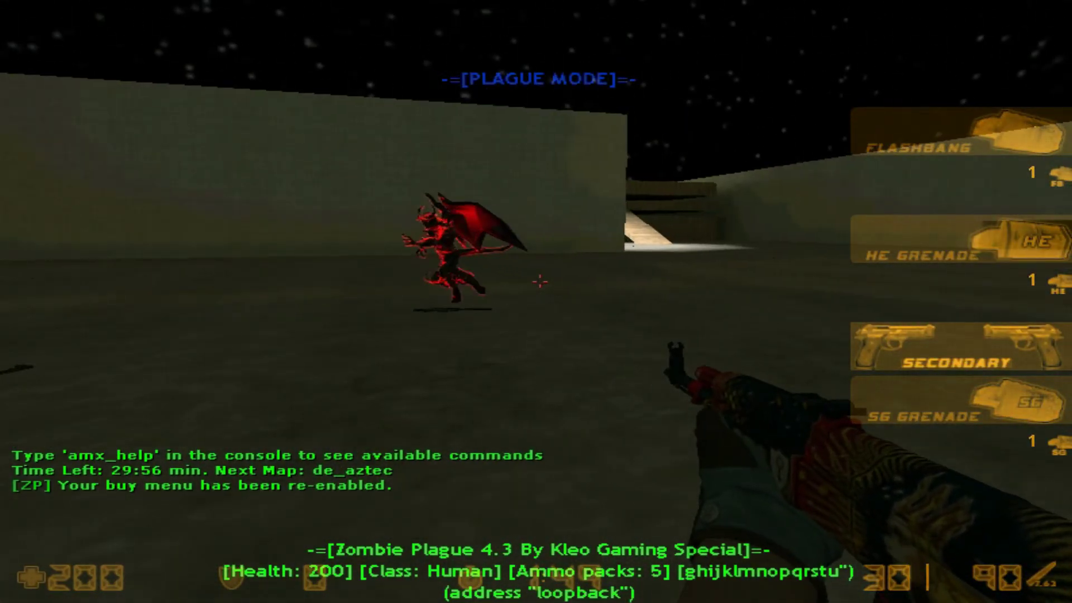
Fire the AK-47 in the game to examine its new view position, and drop the weapon
click(540, 281)
click(540, 282)
click(540, 281)
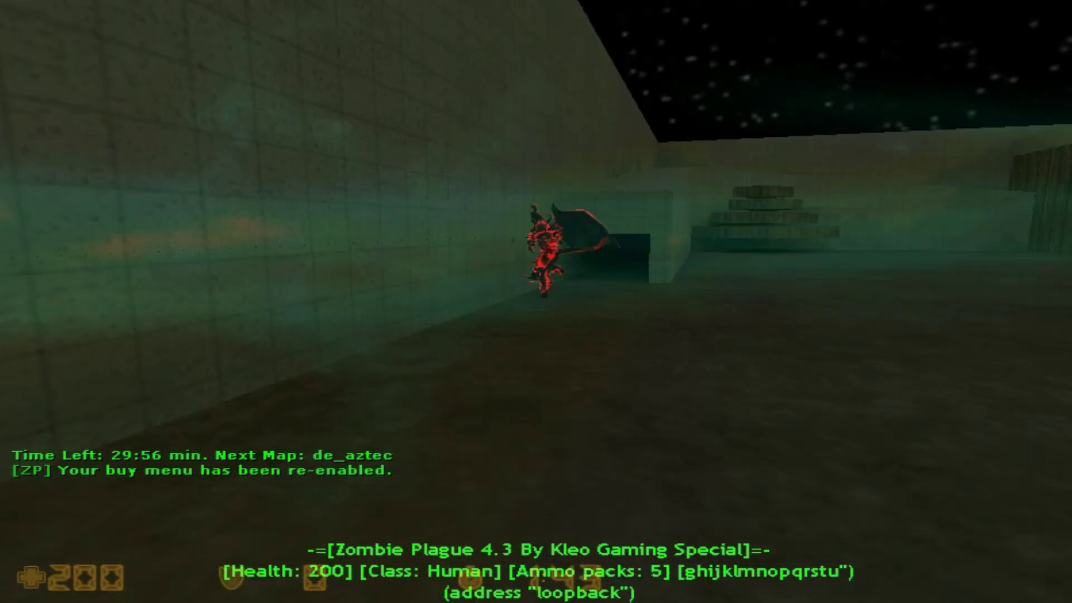
key(1)
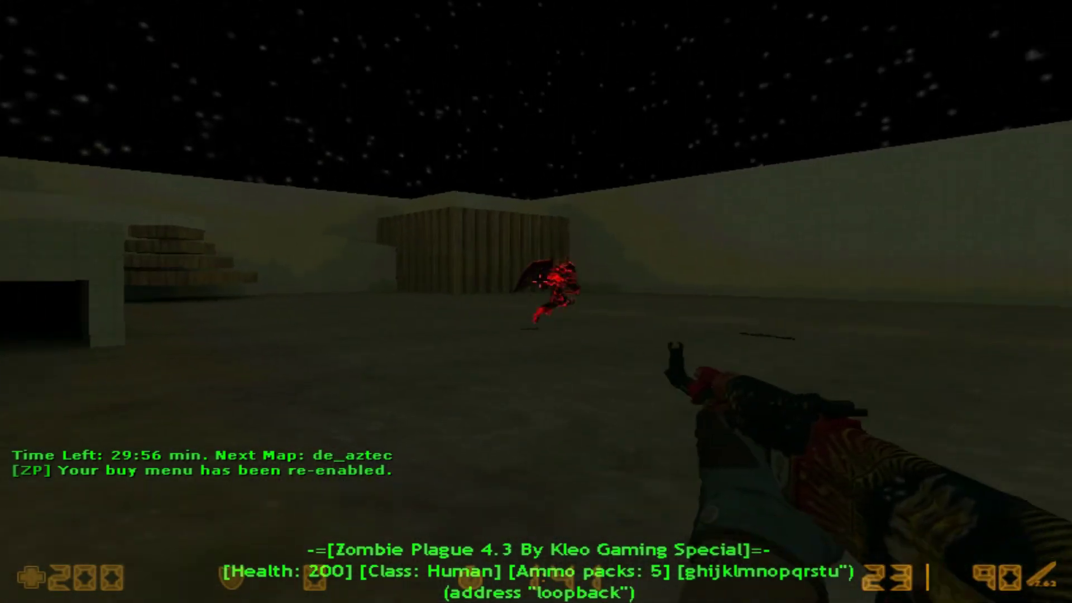
click(536, 301)
click(540, 281)
click(540, 282)
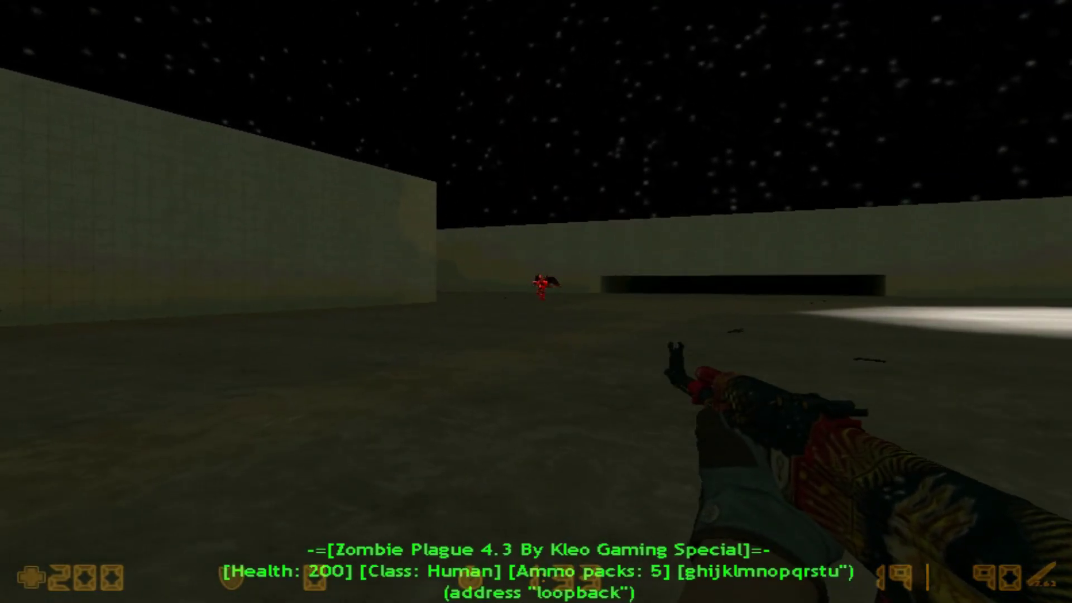
click(540, 281)
click(540, 281)
click(540, 282)
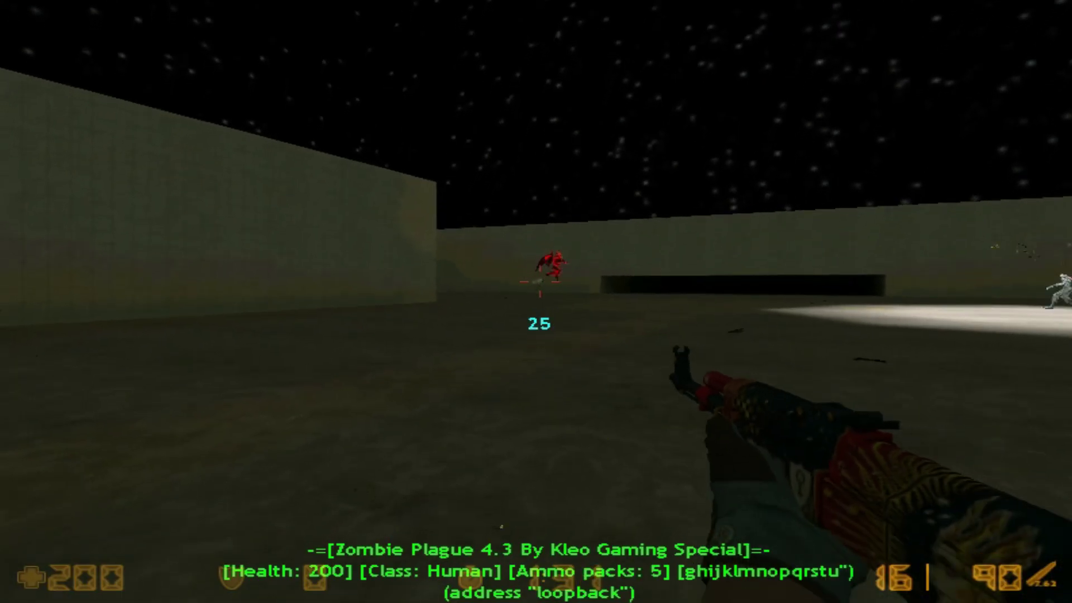
key(g)
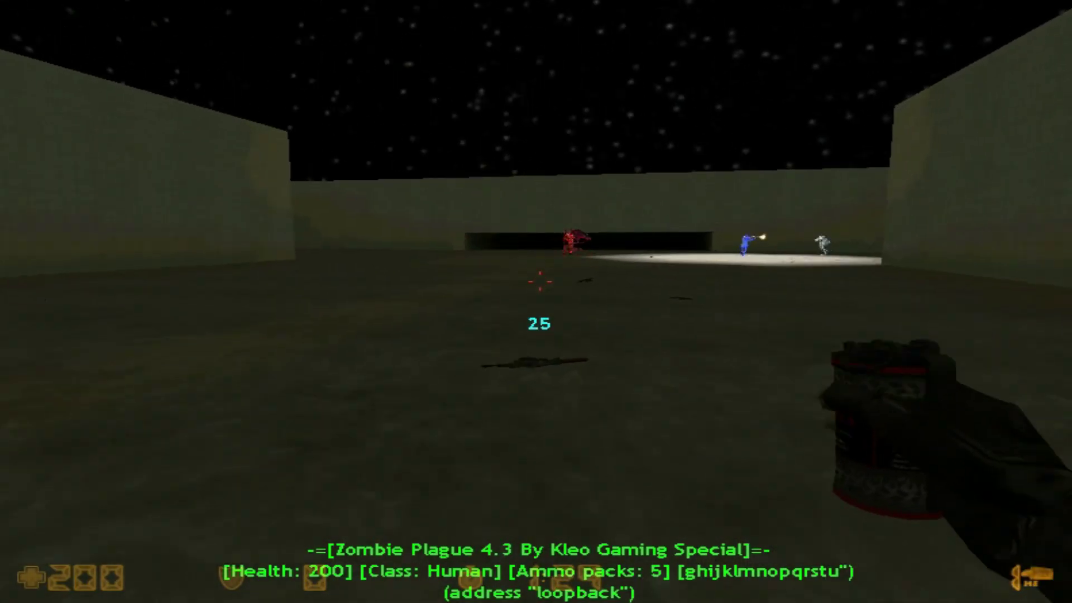